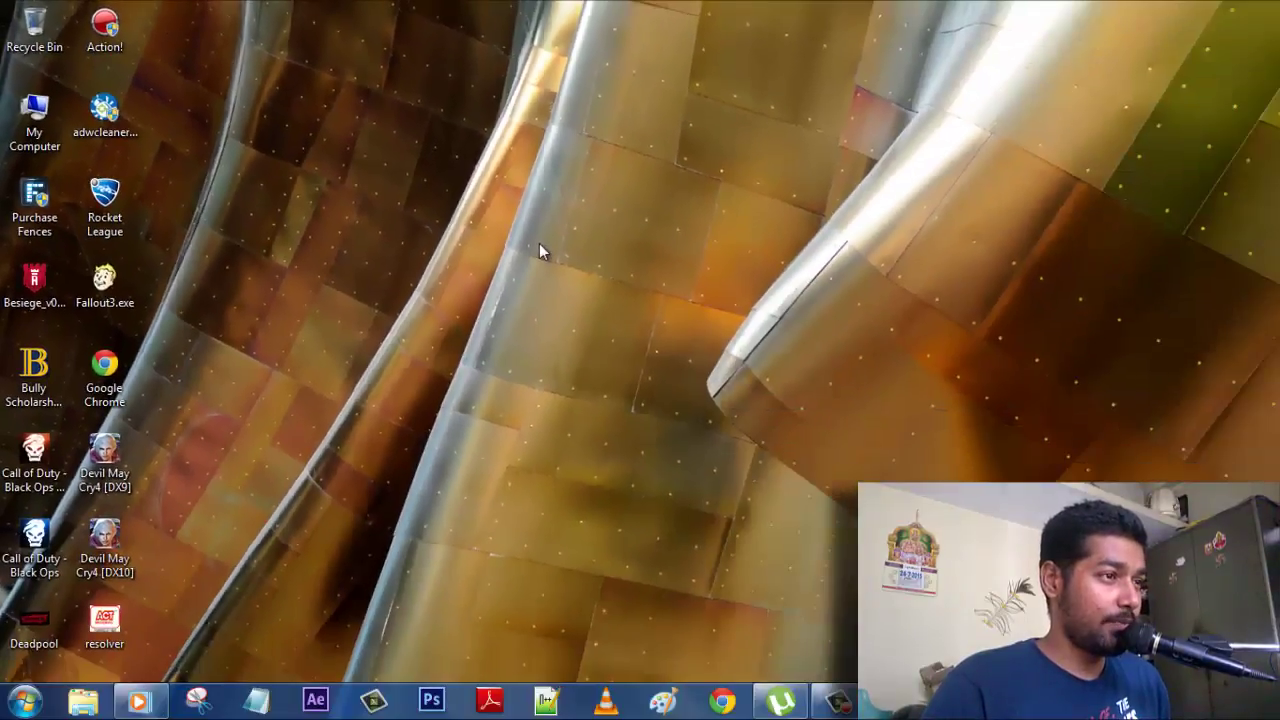
# Close the uTorrent window and launch the Action! recorder from its desktop icon.
pyautogui.rightClick(780, 700)
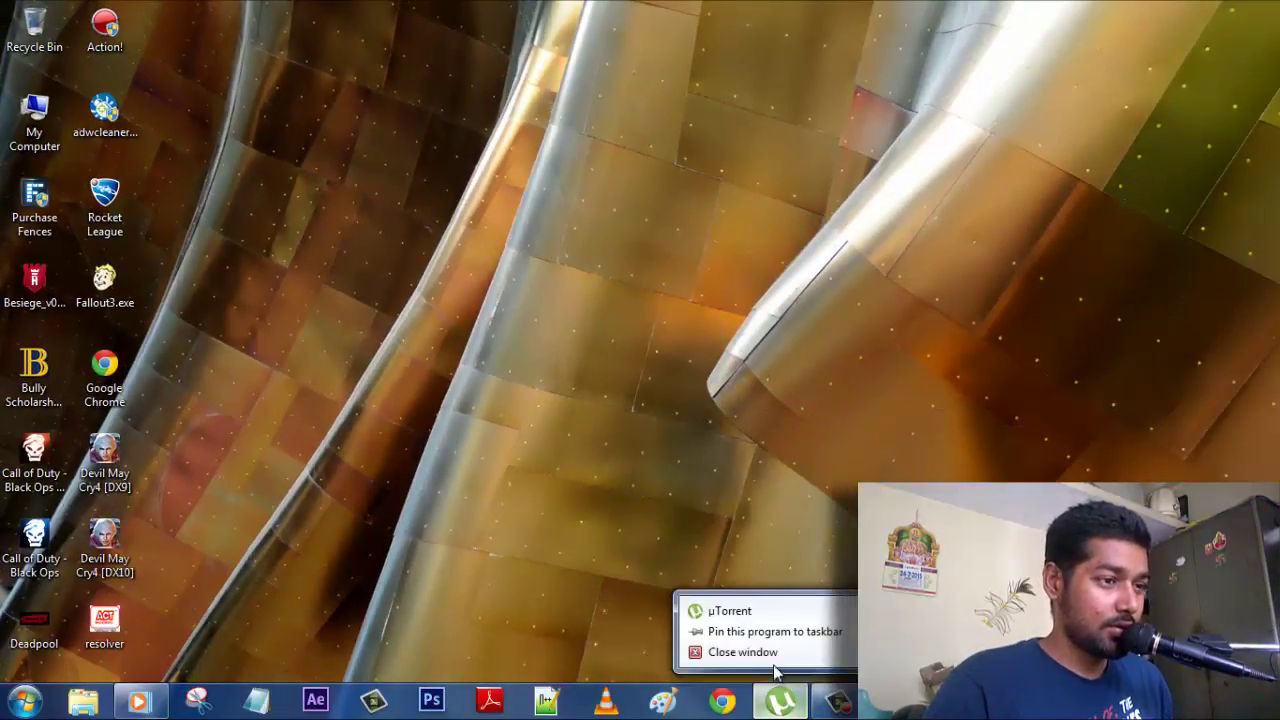
pyautogui.click(772, 652)
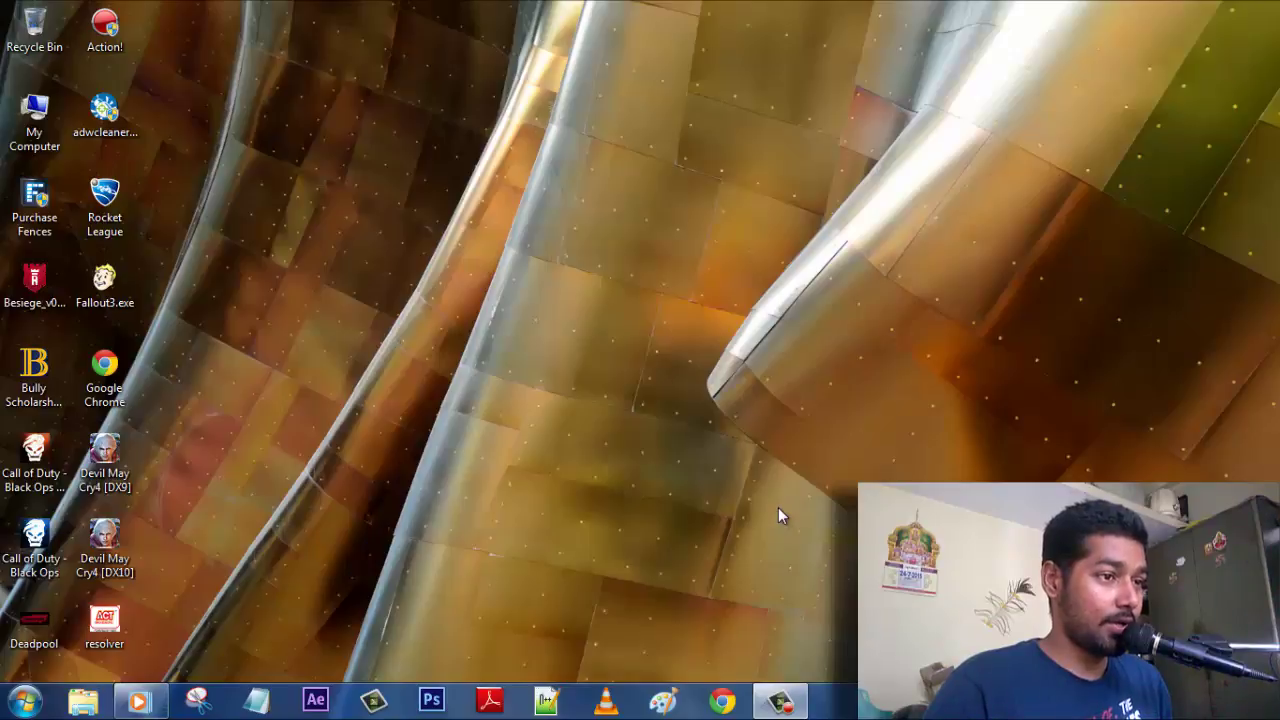
pyautogui.doubleClick(104, 28)
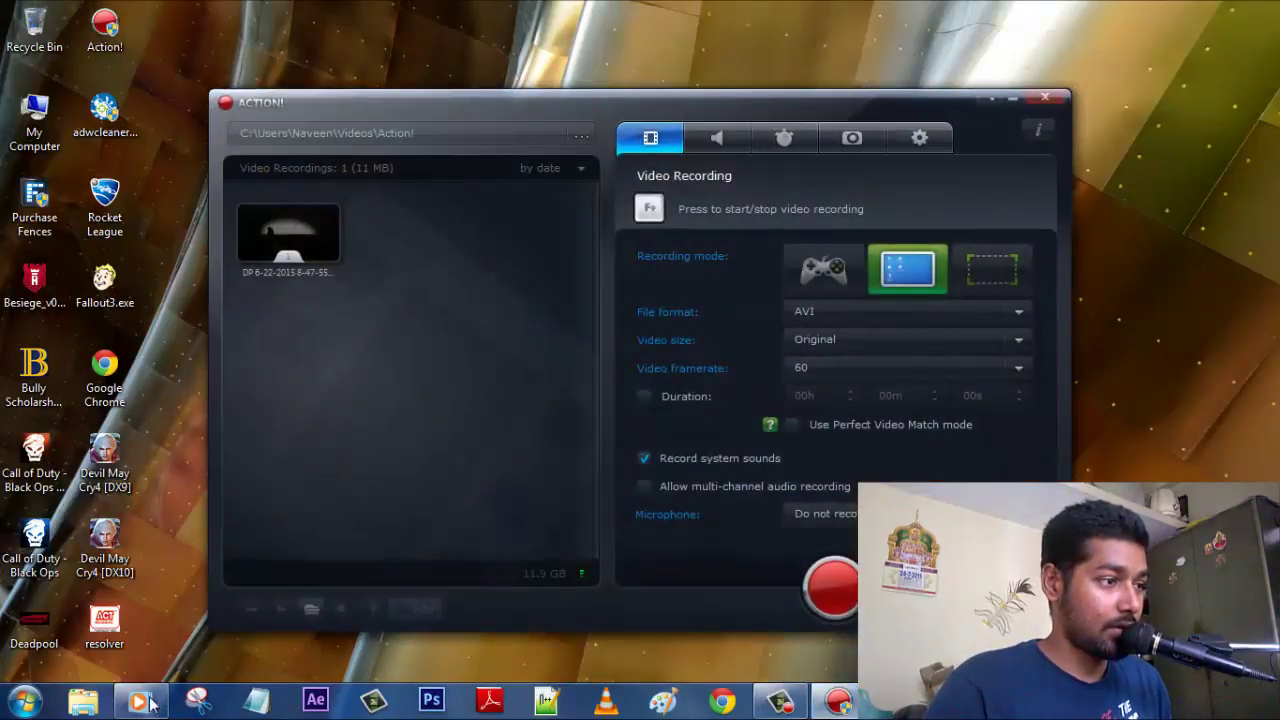
# Close Windows Media Player and switch recording mode to Game, then back to Active desktop.
pyautogui.rightClick(152, 702)
pyautogui.click(155, 653)
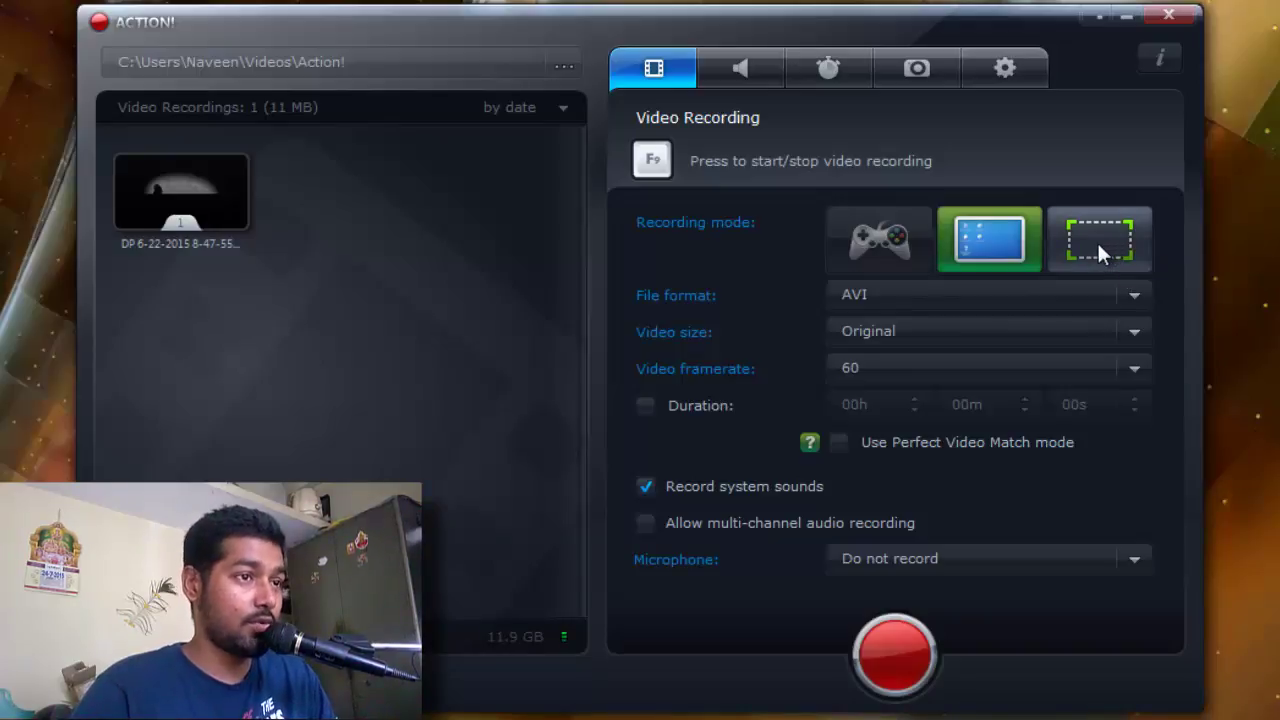
pyautogui.click(882, 238)
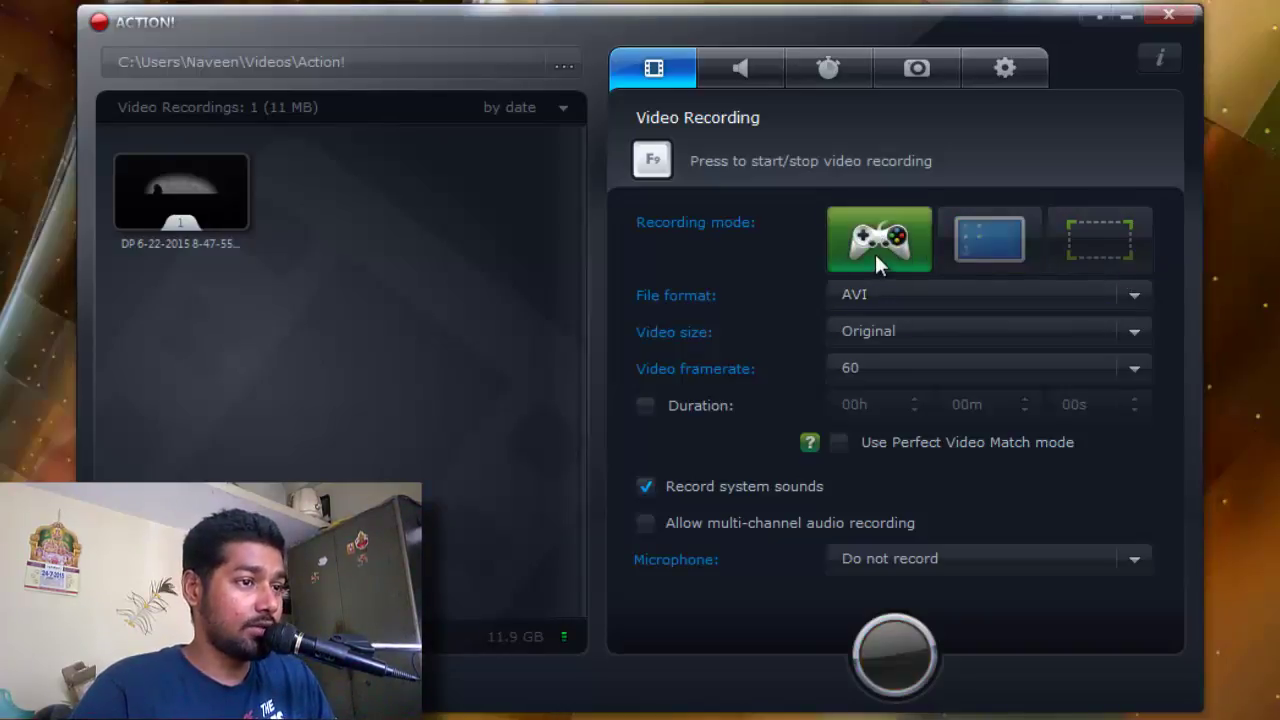
pyautogui.click(985, 236)
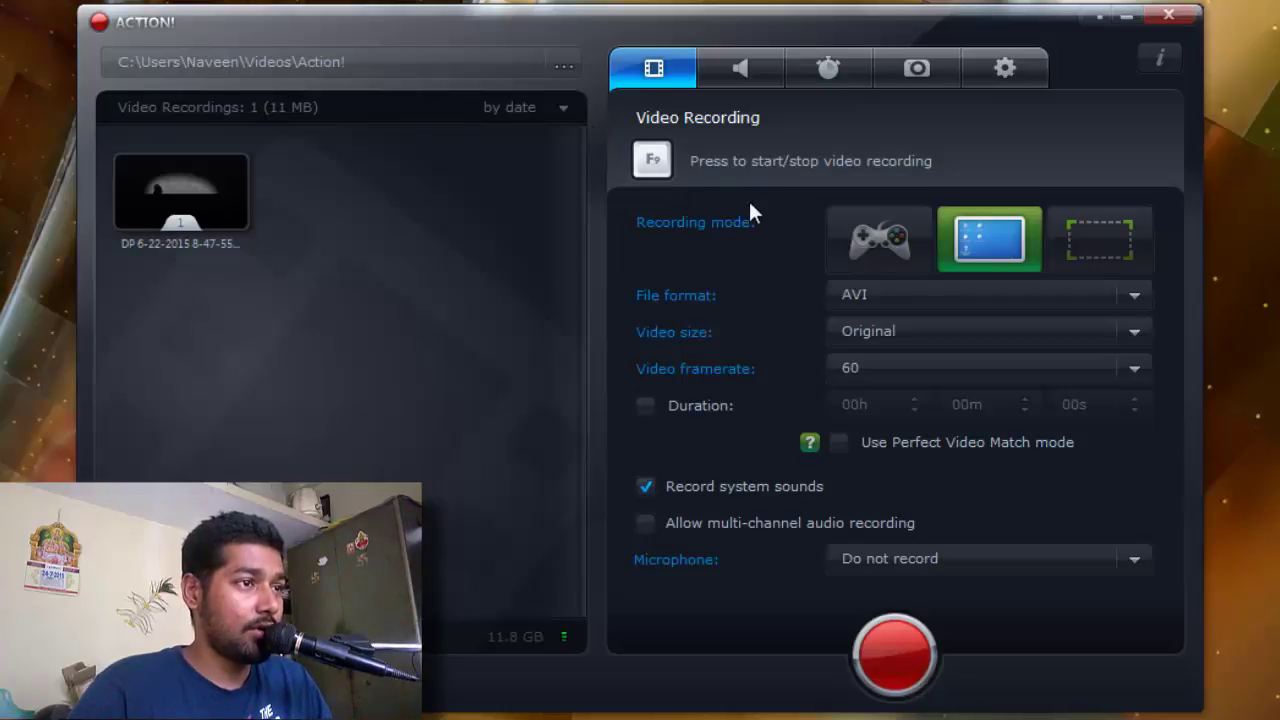
# Review the Hotkeys Settings list, keeping every hotkey enabled, then return to Video Recording.
pyautogui.click(1016, 64)
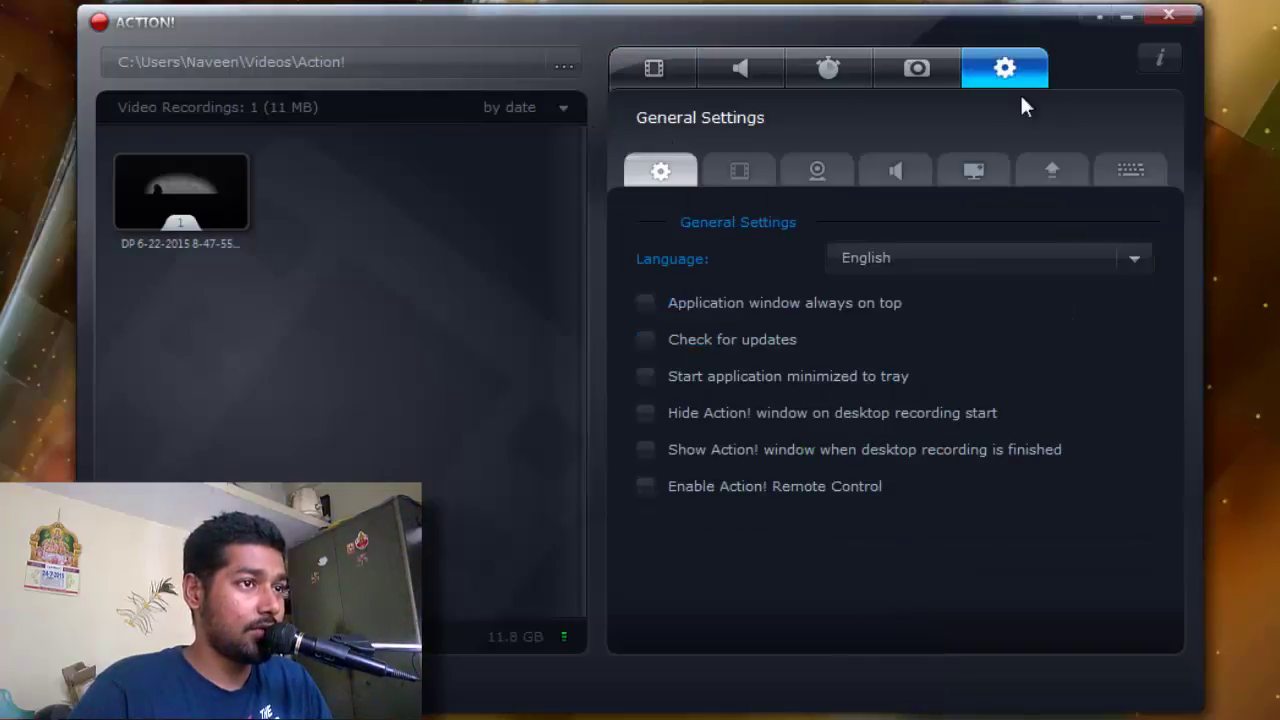
pyautogui.click(1127, 170)
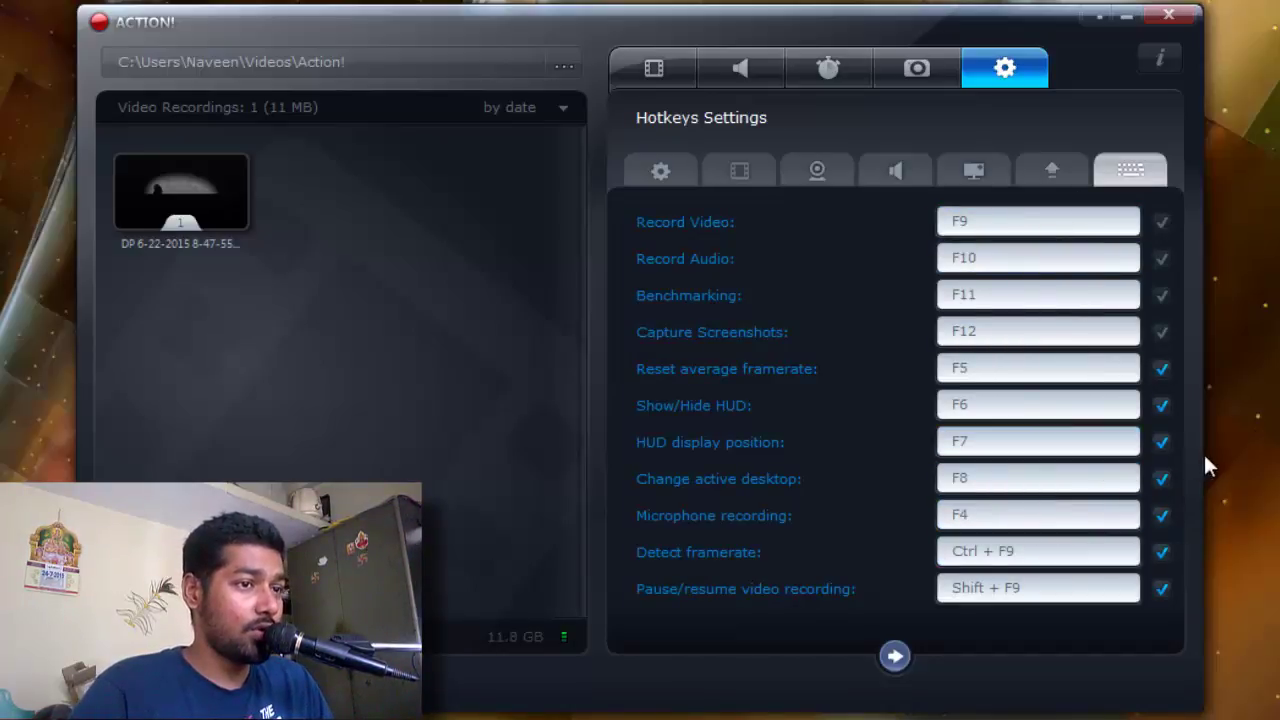
pyautogui.click(1160, 443)
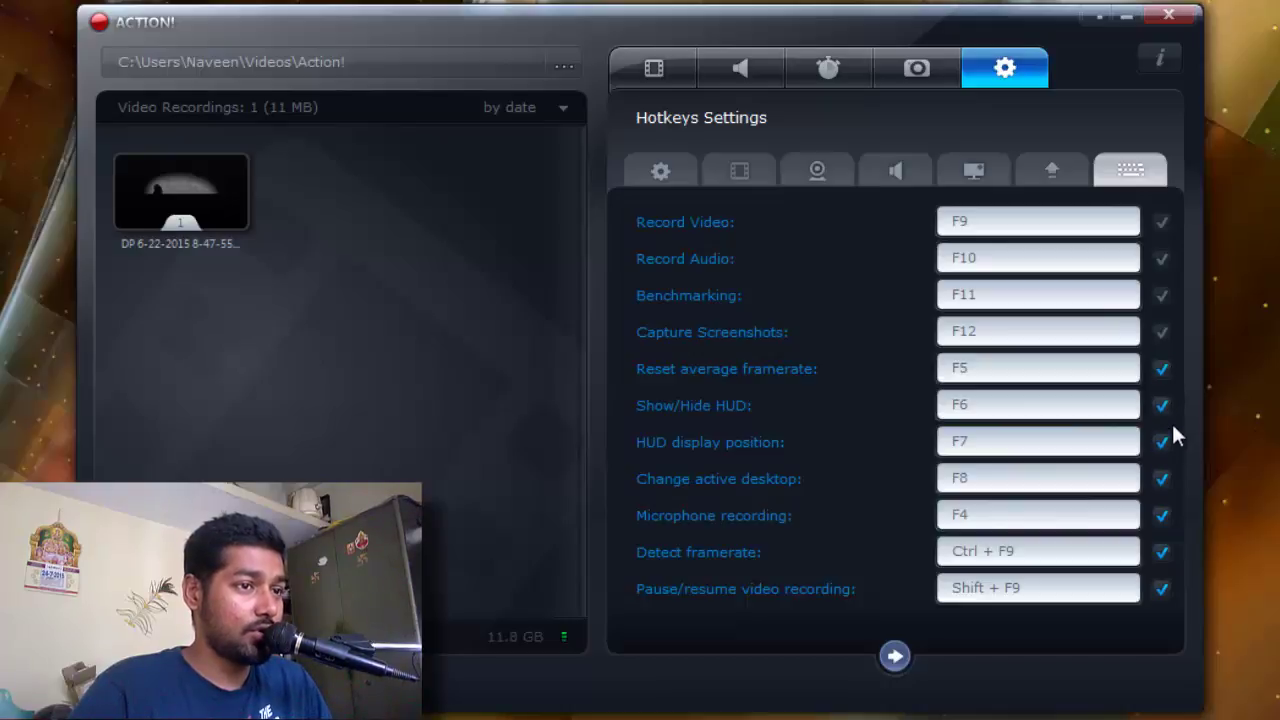
pyautogui.click(1162, 407)
pyautogui.click(1160, 368)
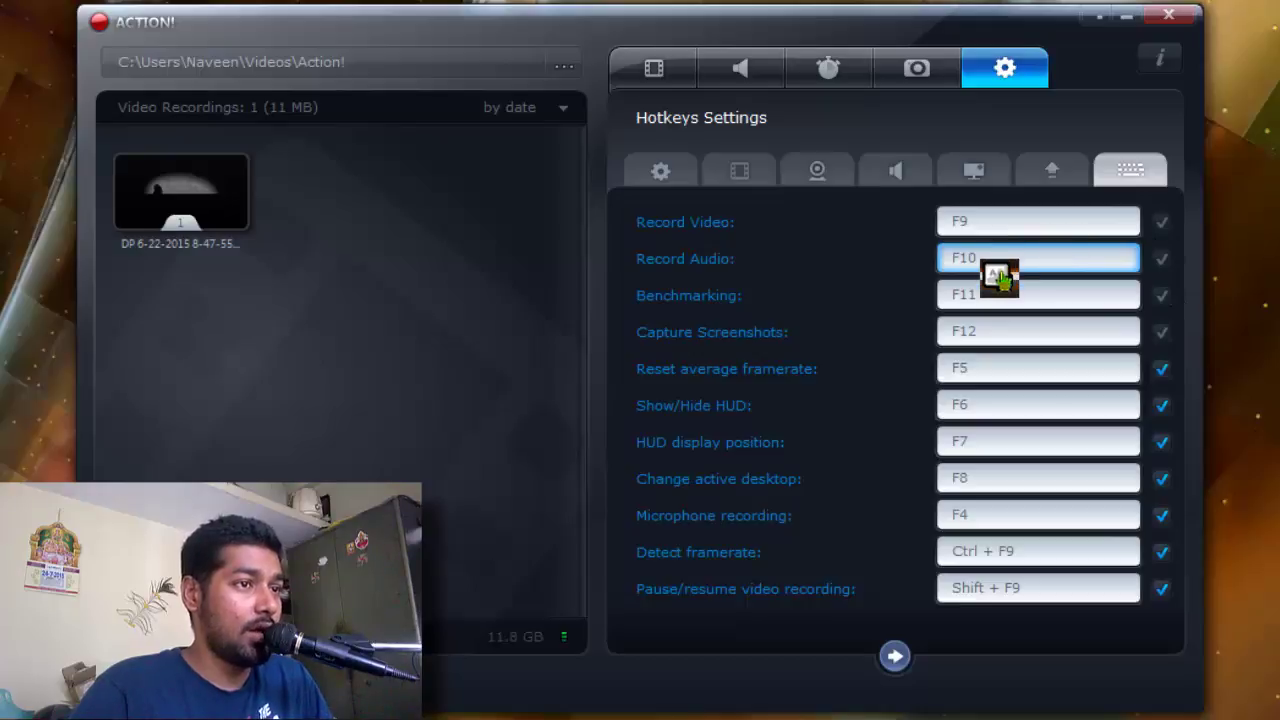
pyautogui.click(655, 68)
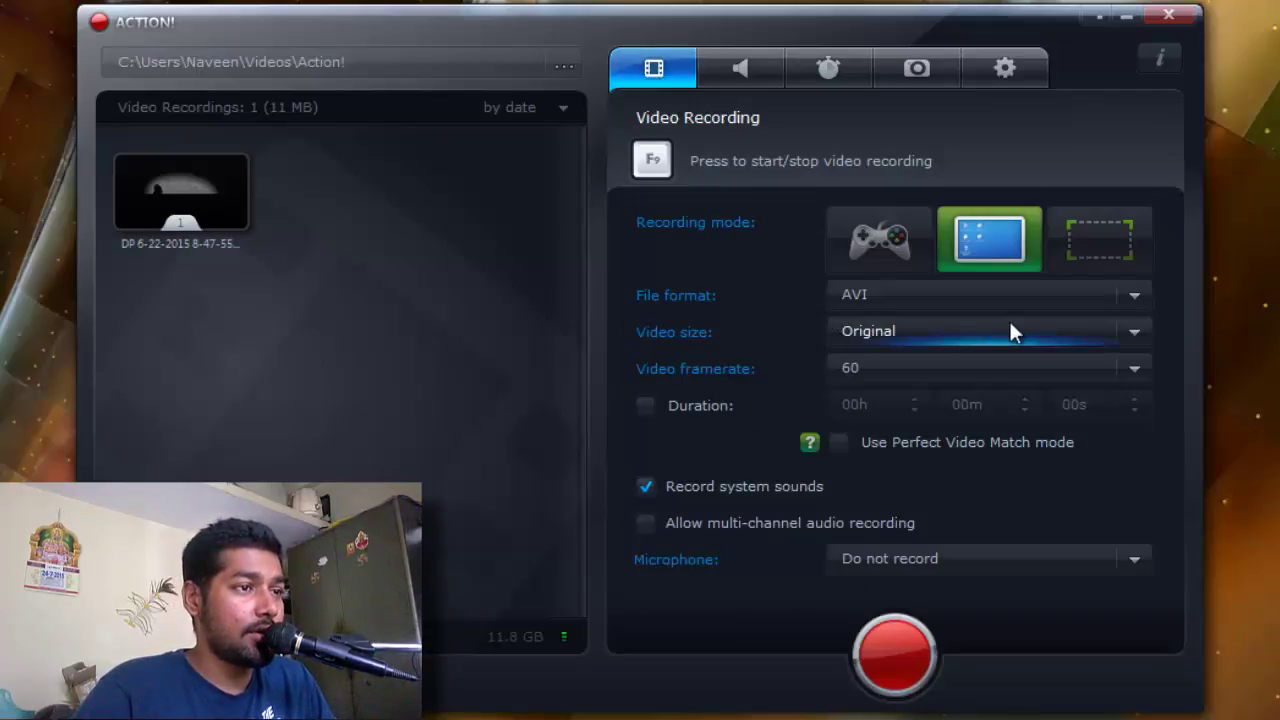
# Look through the Video framerate choices, leaving it at 60 fps.
pyautogui.click(993, 372)
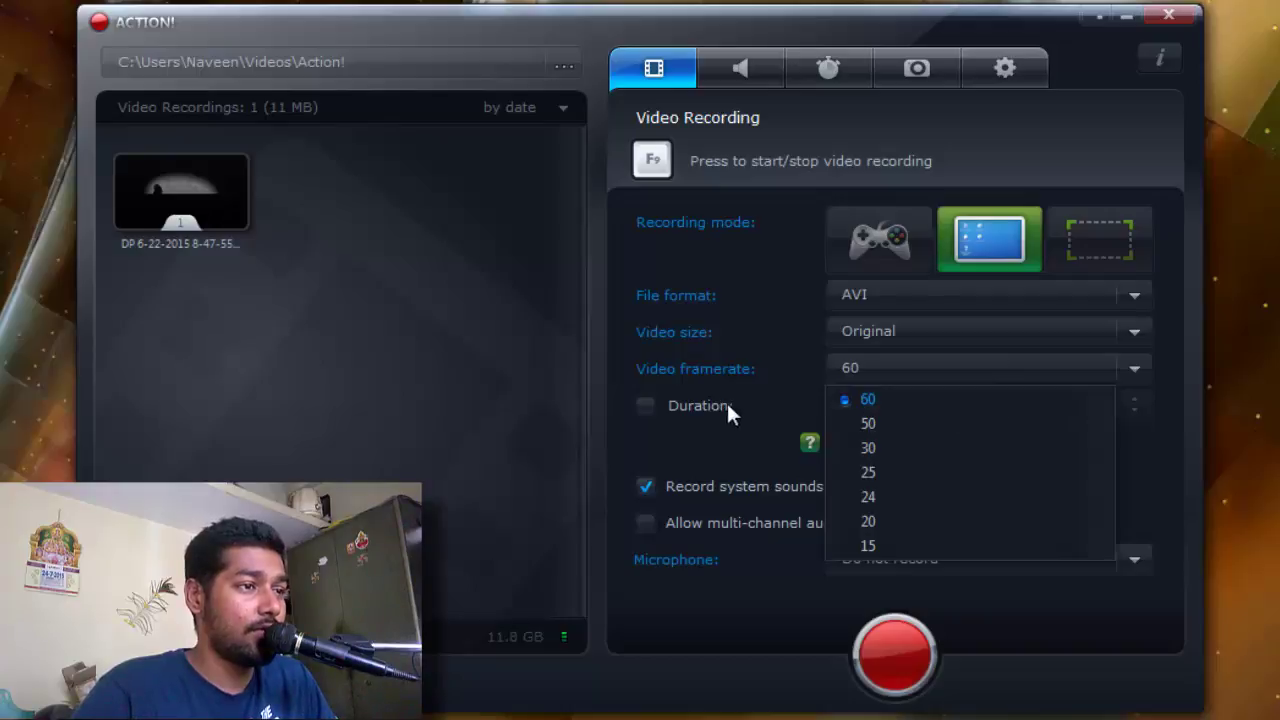
pyautogui.click(925, 372)
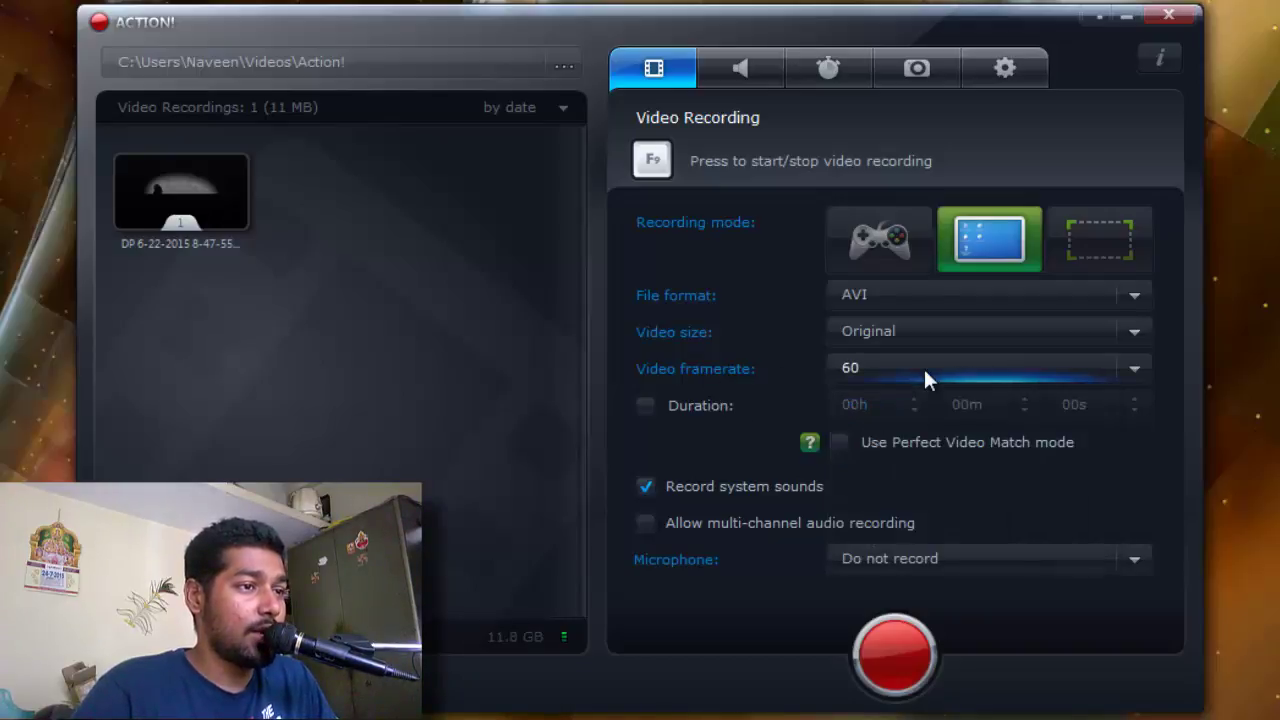
pyautogui.click(925, 372)
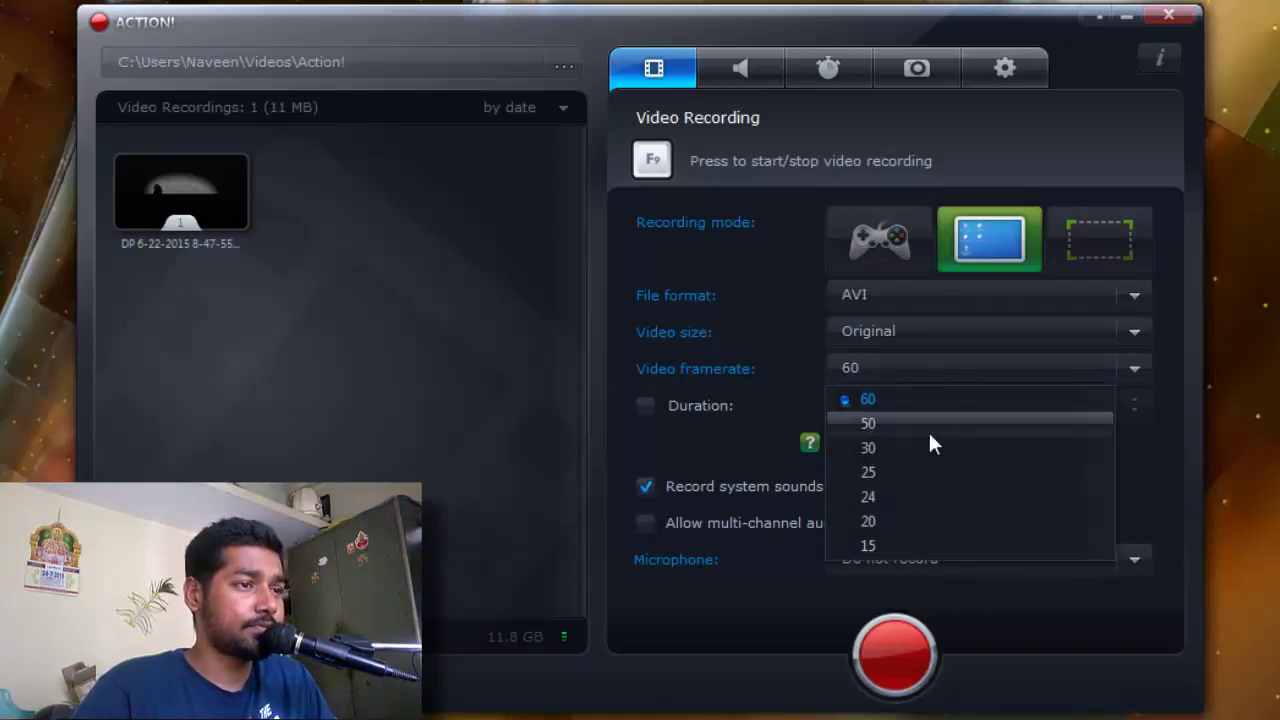
pyautogui.click(927, 378)
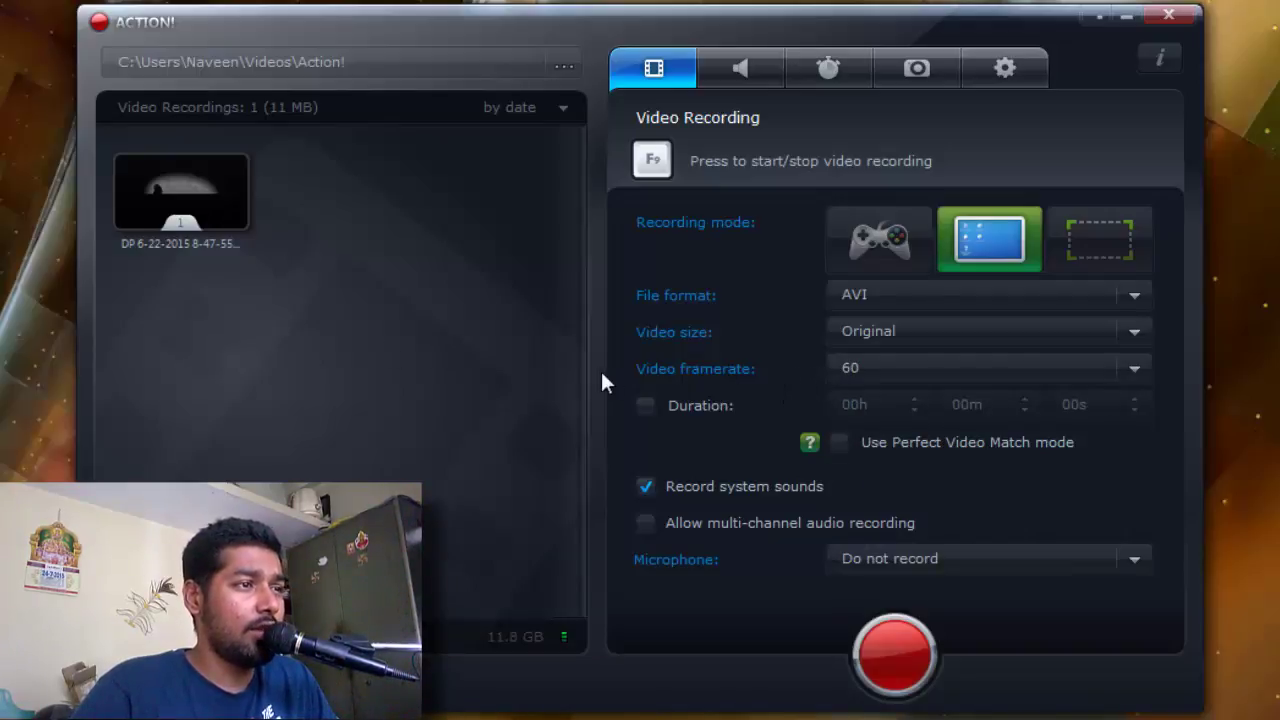
pyautogui.click(900, 368)
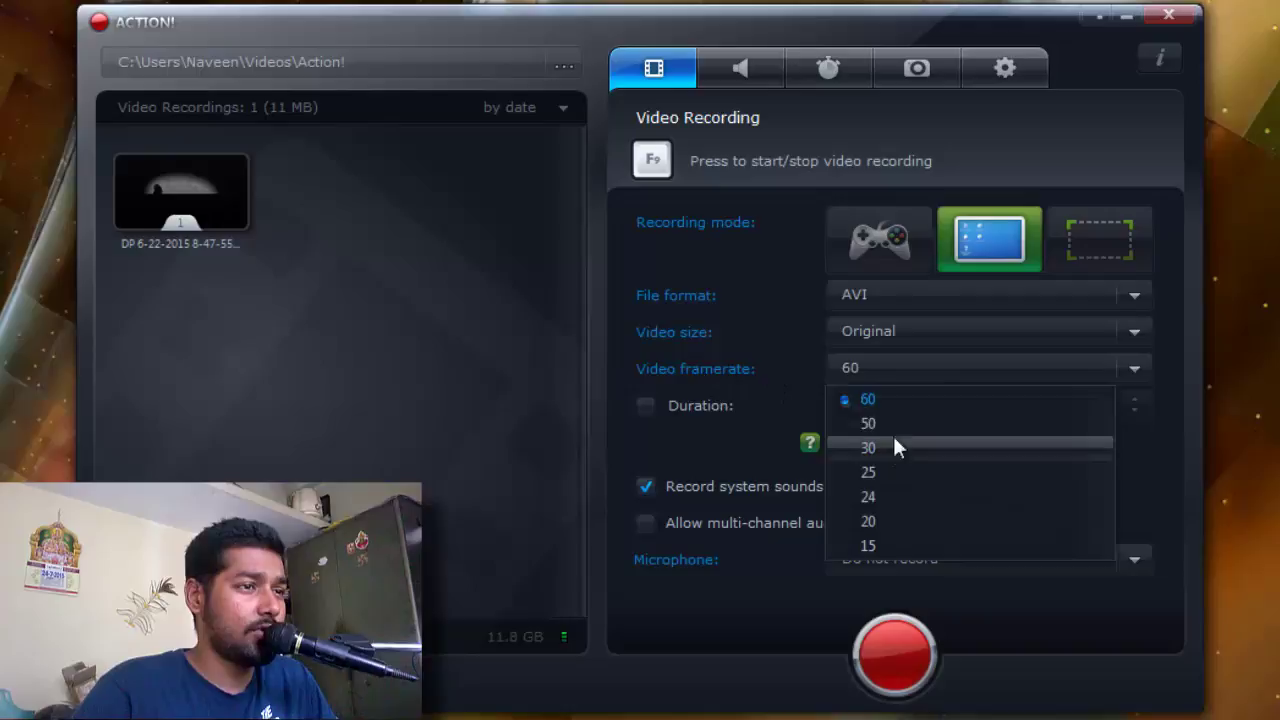
pyautogui.click(895, 374)
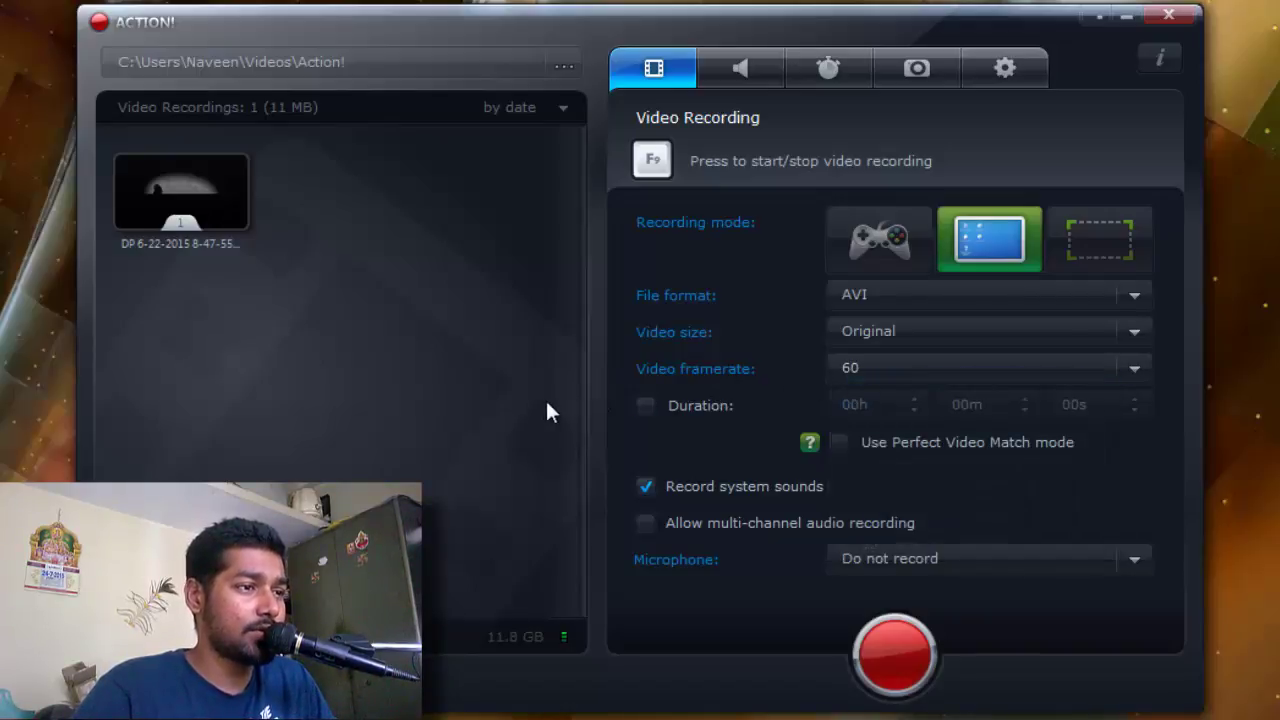
# Check the Microphone choices, keeping Do not record, and show the Audio Recording page.
pyautogui.click(899, 556)
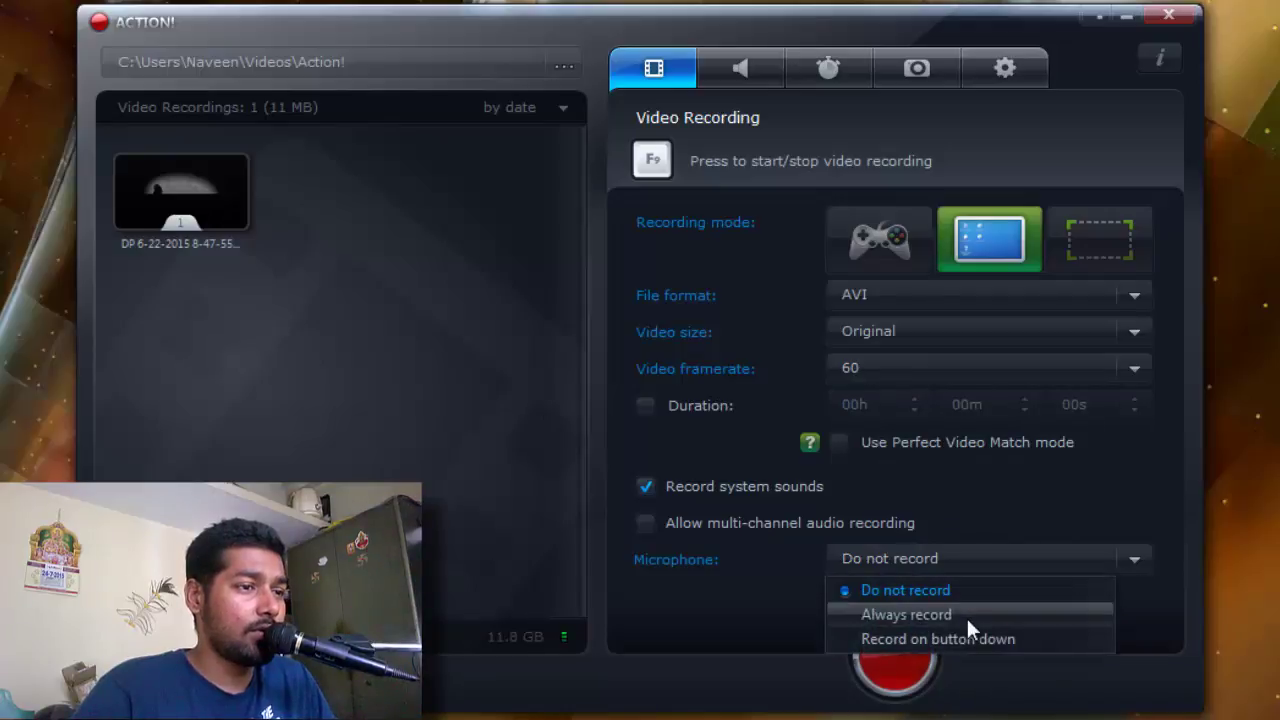
pyautogui.click(966, 558)
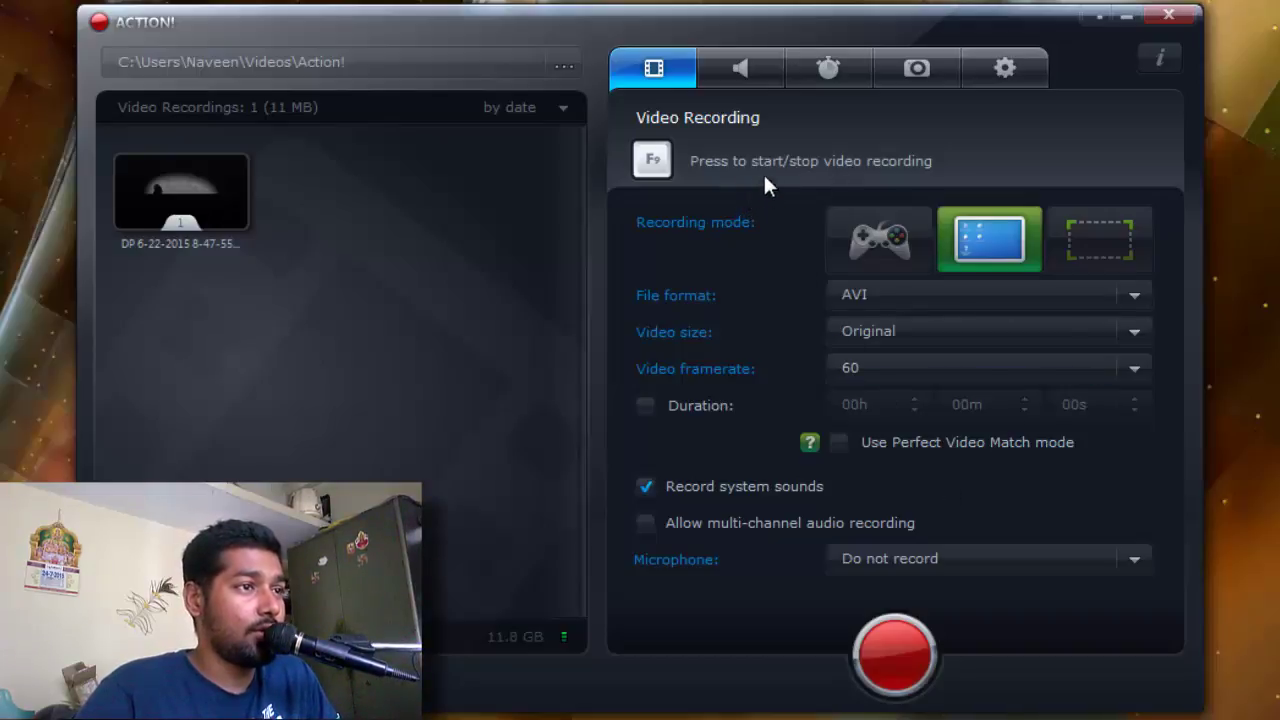
pyautogui.click(740, 70)
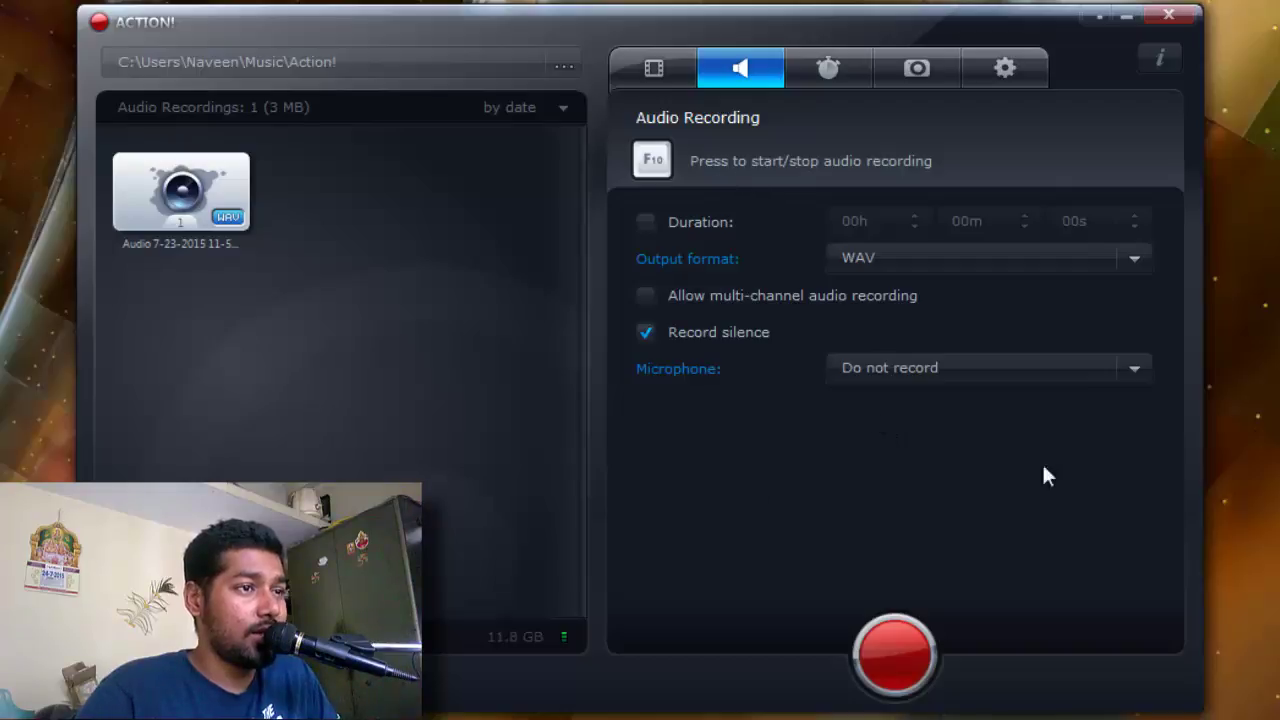
# Set the audio balance to 40 system sounds and 60 microphone, then show Benchmarking.
pyautogui.click(995, 70)
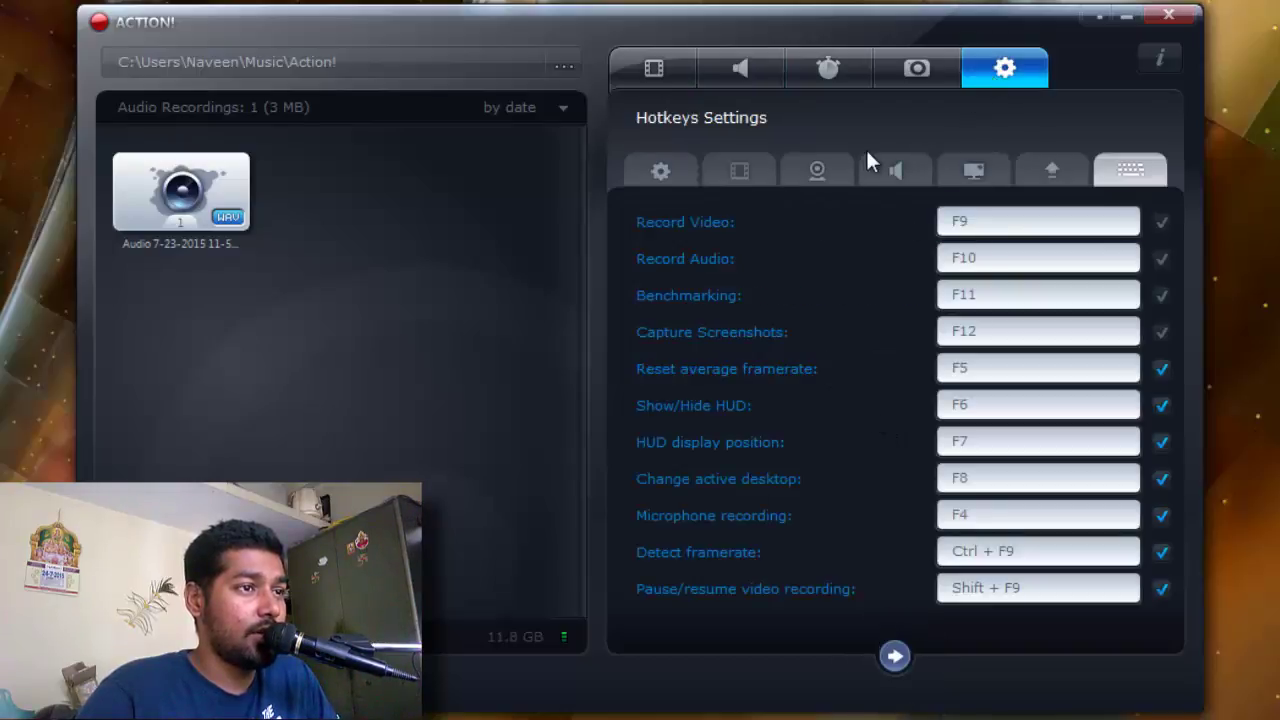
pyautogui.click(893, 170)
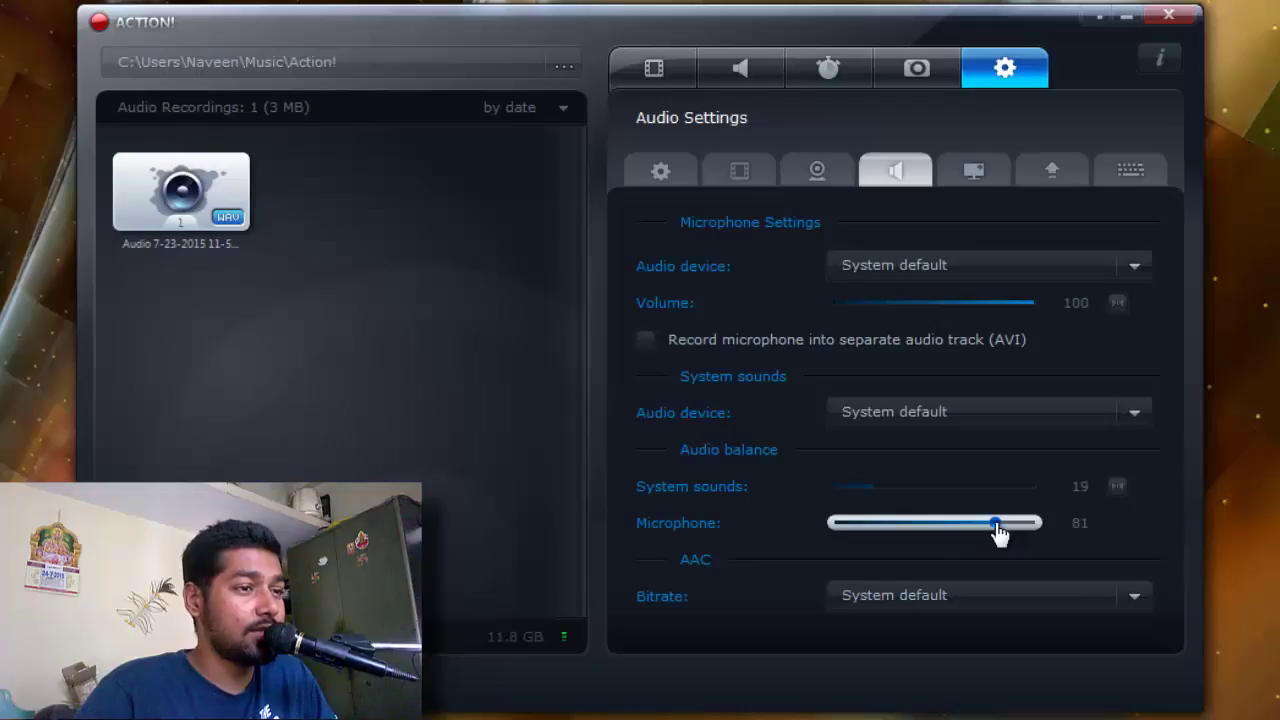
pyautogui.moveTo(1000, 533); pyautogui.dragTo(958, 533)
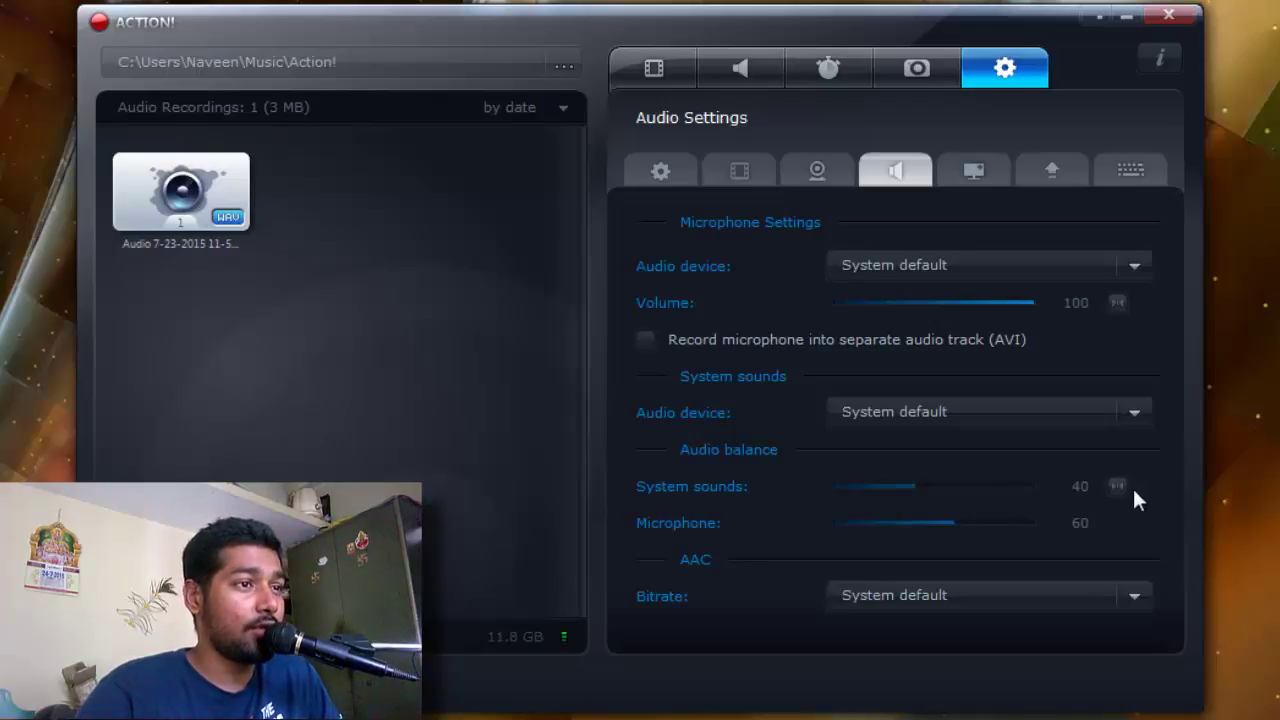
pyautogui.click(822, 78)
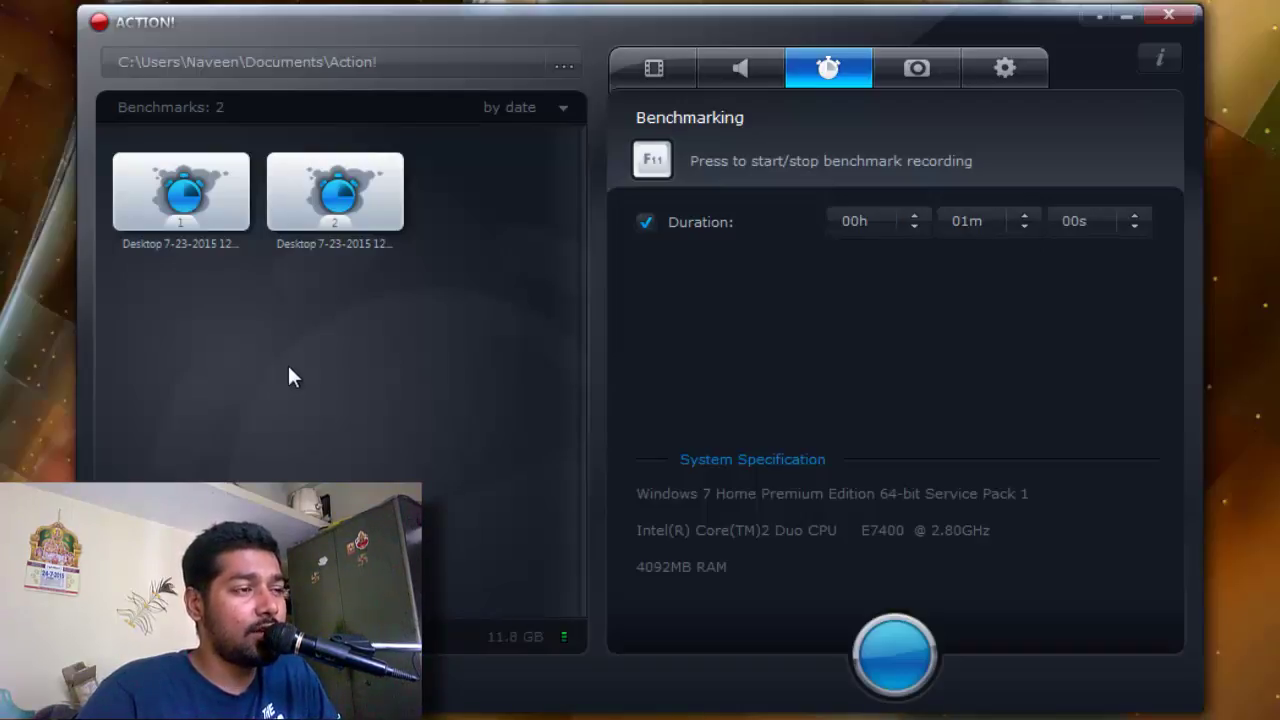
pyautogui.click(361, 206)
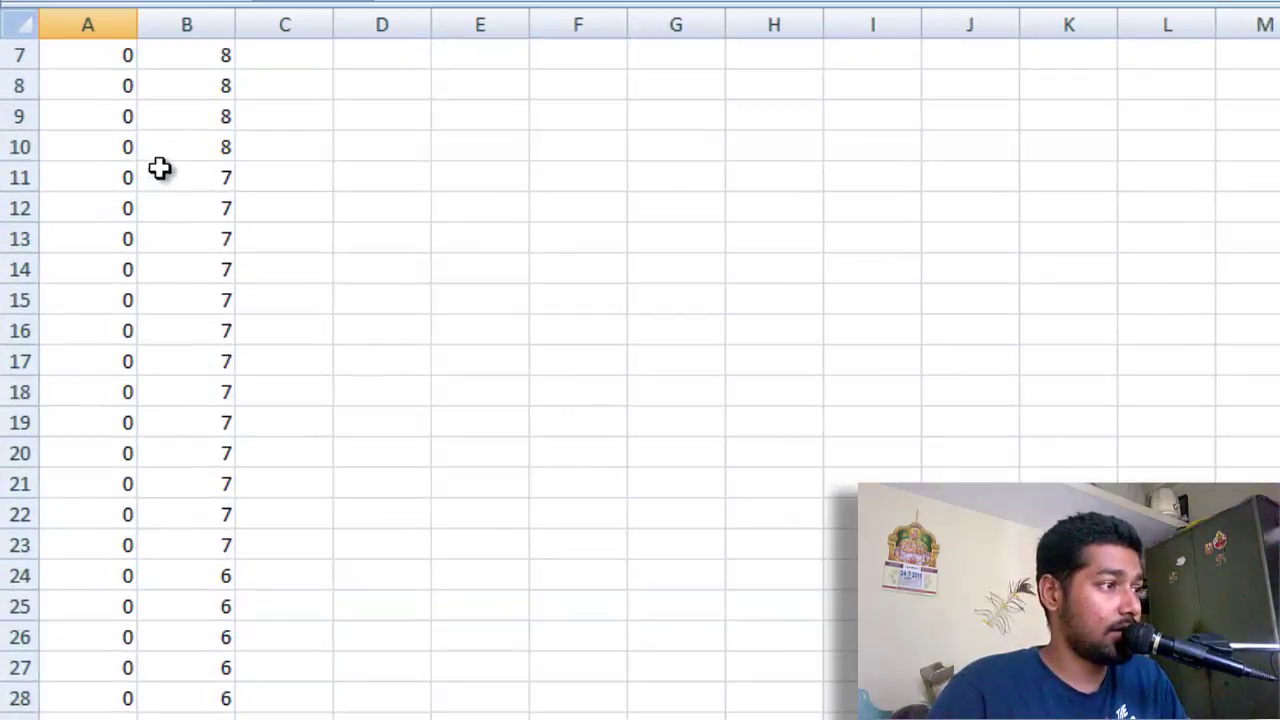
# Scroll through the roughly 60 rows of FPS and Average FPS values in the benchmark log.
pyautogui.scroll(2, 140, 258)
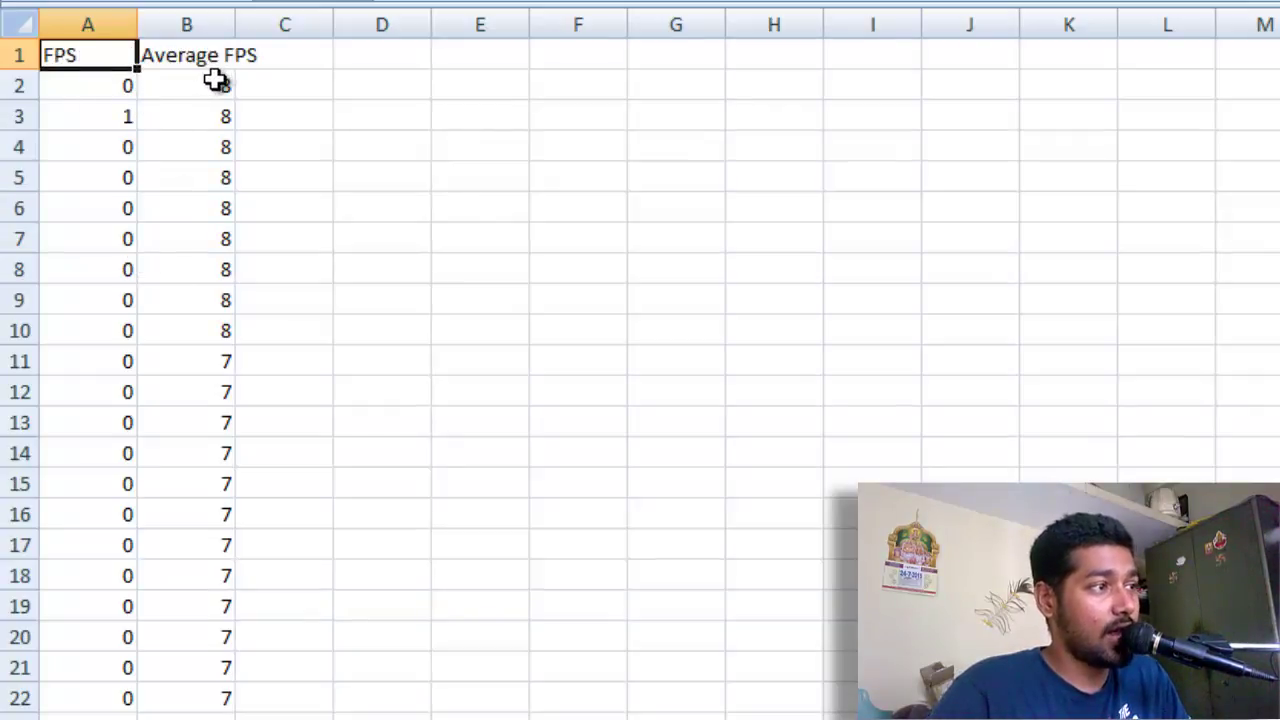
pyautogui.scroll(-1, 205, 95)
pyautogui.scroll(-7, 205, 96)
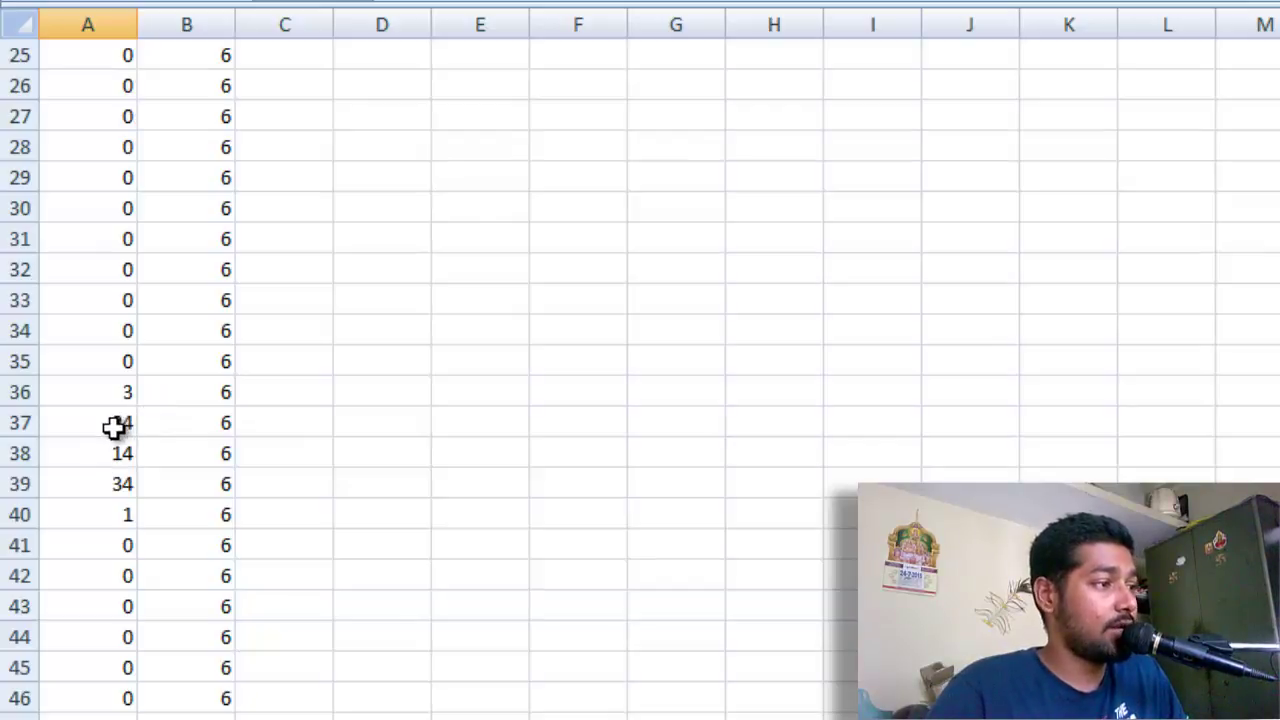
pyautogui.scroll(4, 171, 320)
pyautogui.scroll(-3, 150, 360)
pyautogui.scroll(-1, 128, 410)
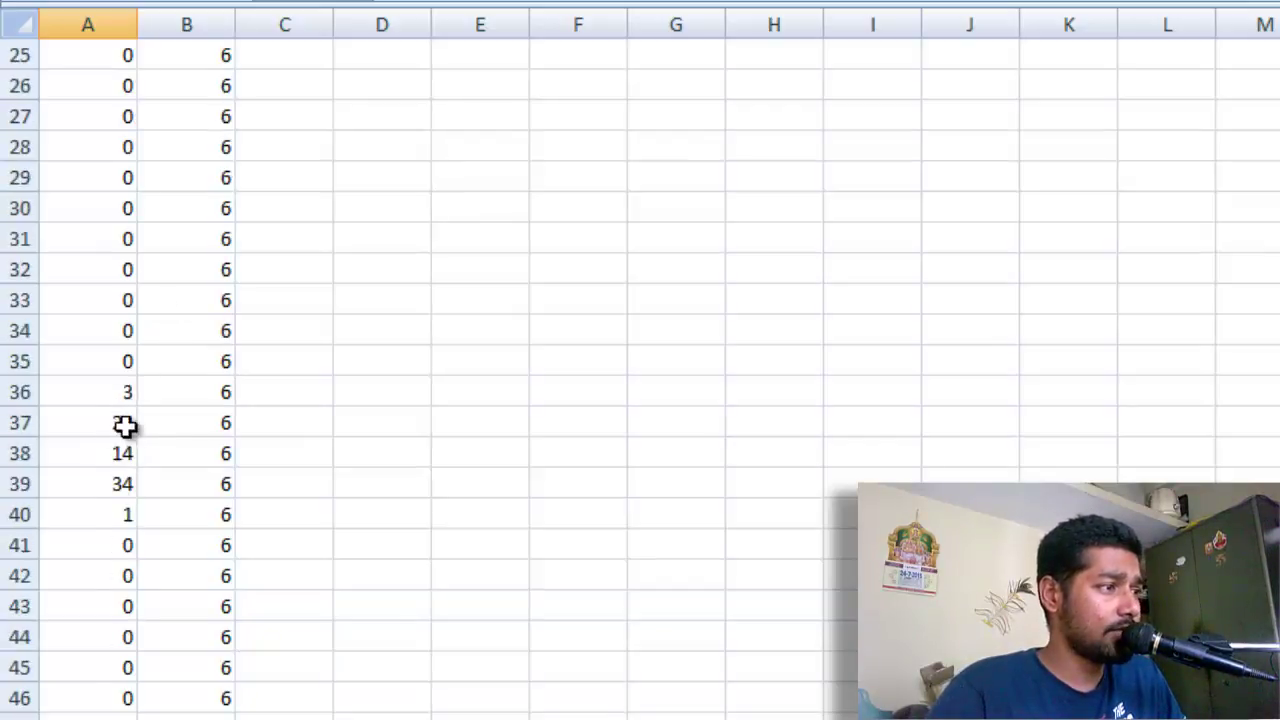
pyautogui.scroll(-4, 126, 525)
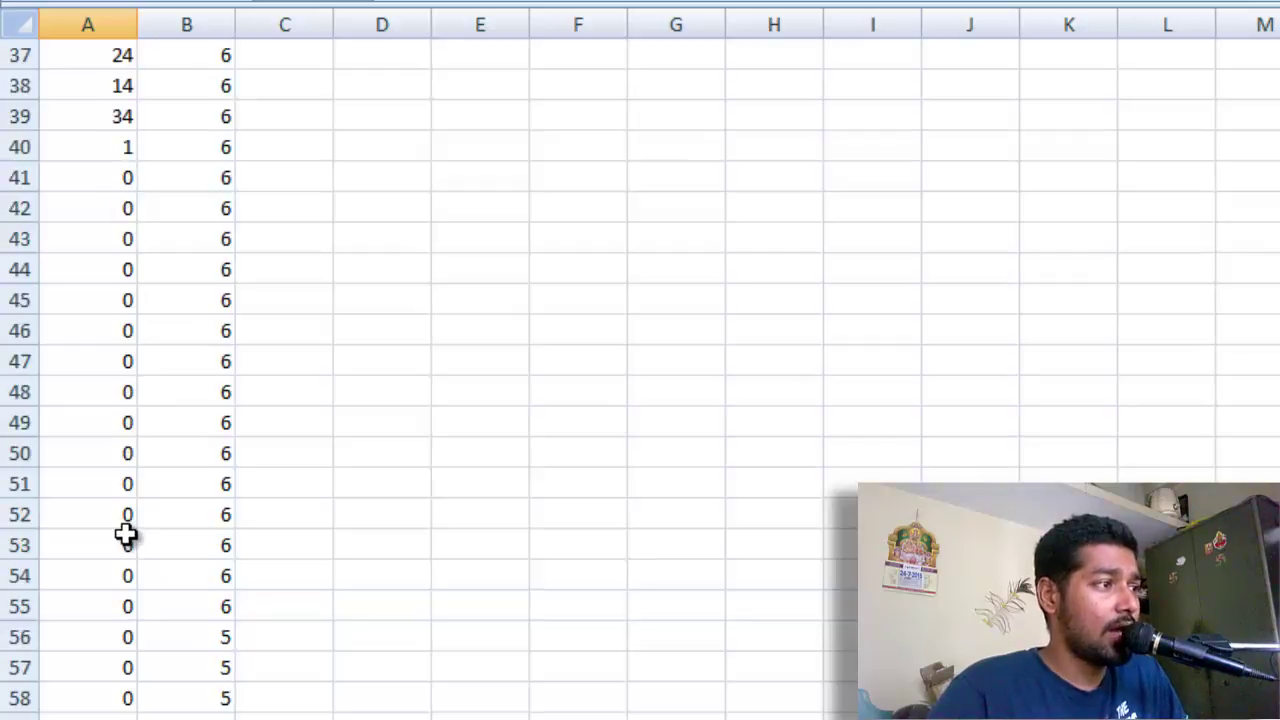
pyautogui.scroll(1, 125, 520)
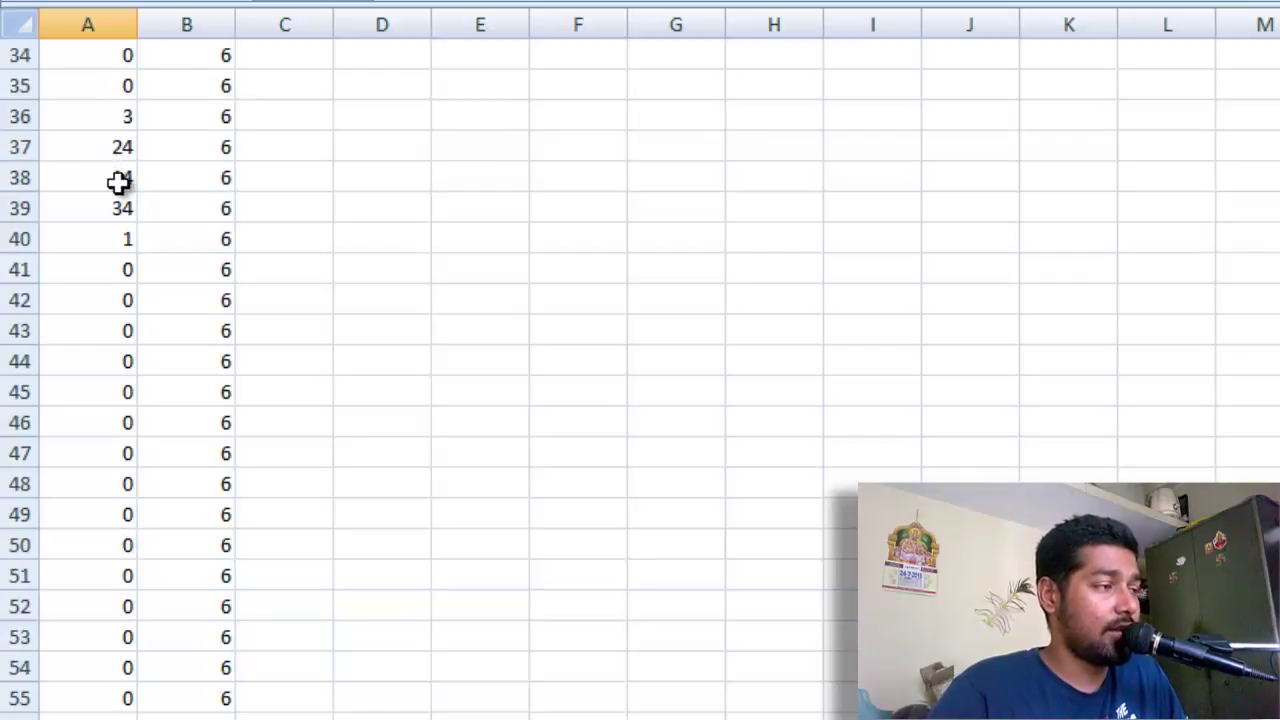
pyautogui.scroll(-5, 150, 390)
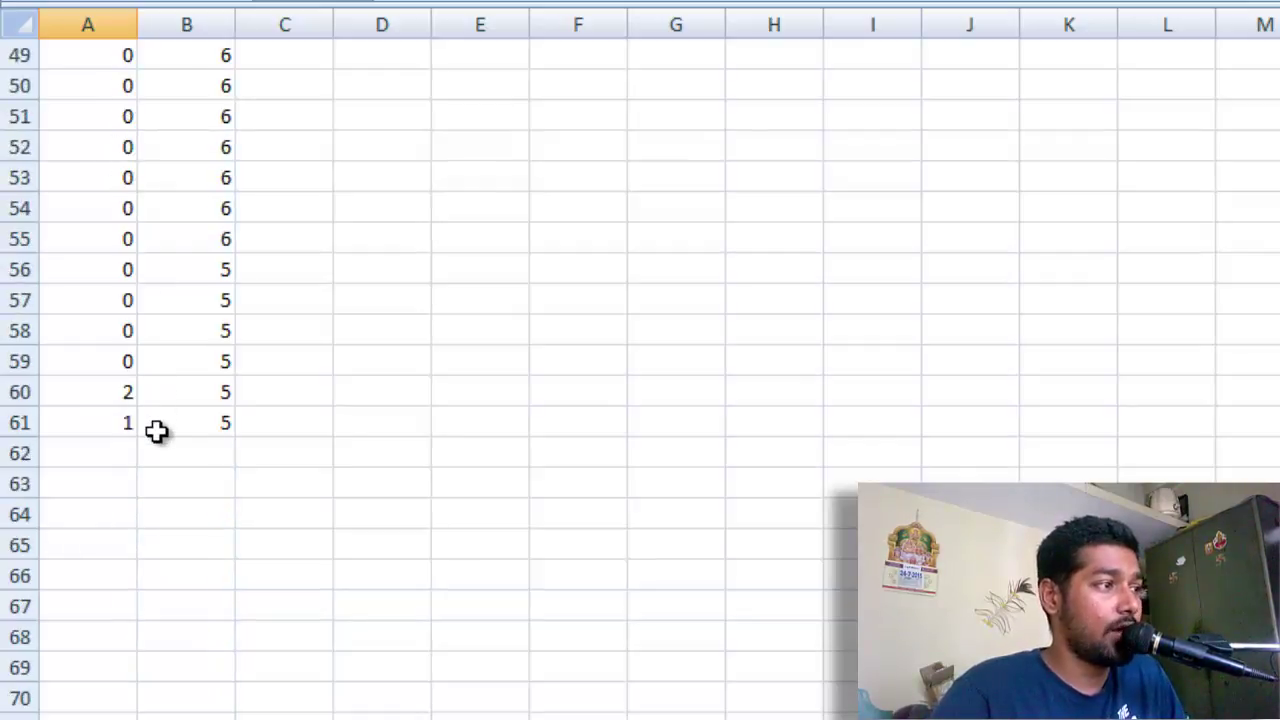
pyautogui.scroll(-6, 160, 431)
pyautogui.scroll(18, 163, 423)
pyautogui.scroll(3, 176, 418)
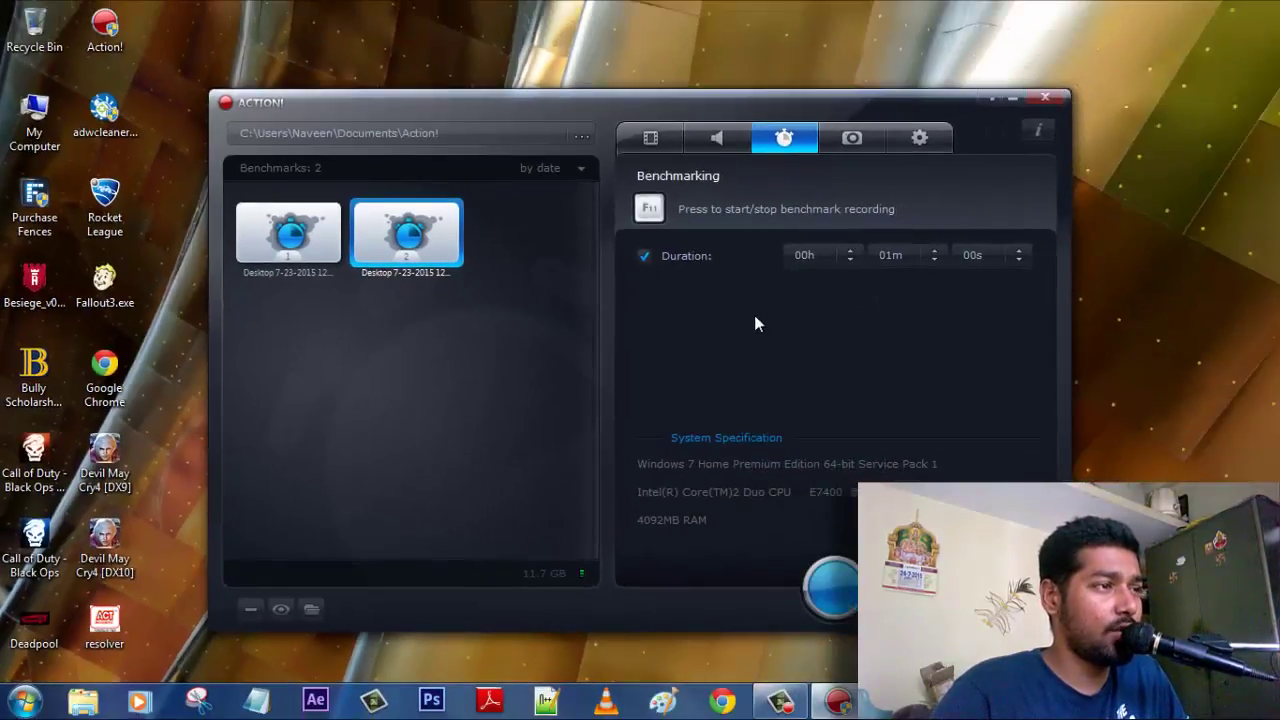
# View the Capture Screenshots settings (JPEG, entire desktop), then return to the Video Recording panel.
pyautogui.click(870, 136)
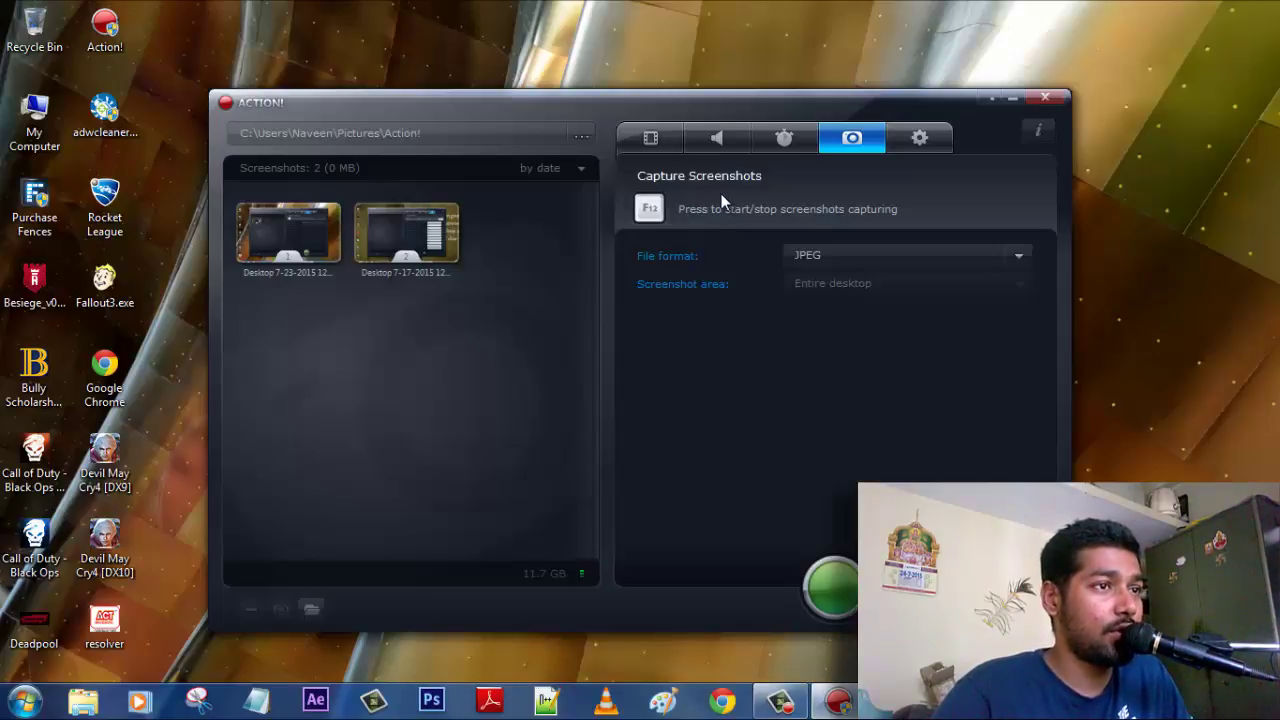
pyautogui.click(664, 150)
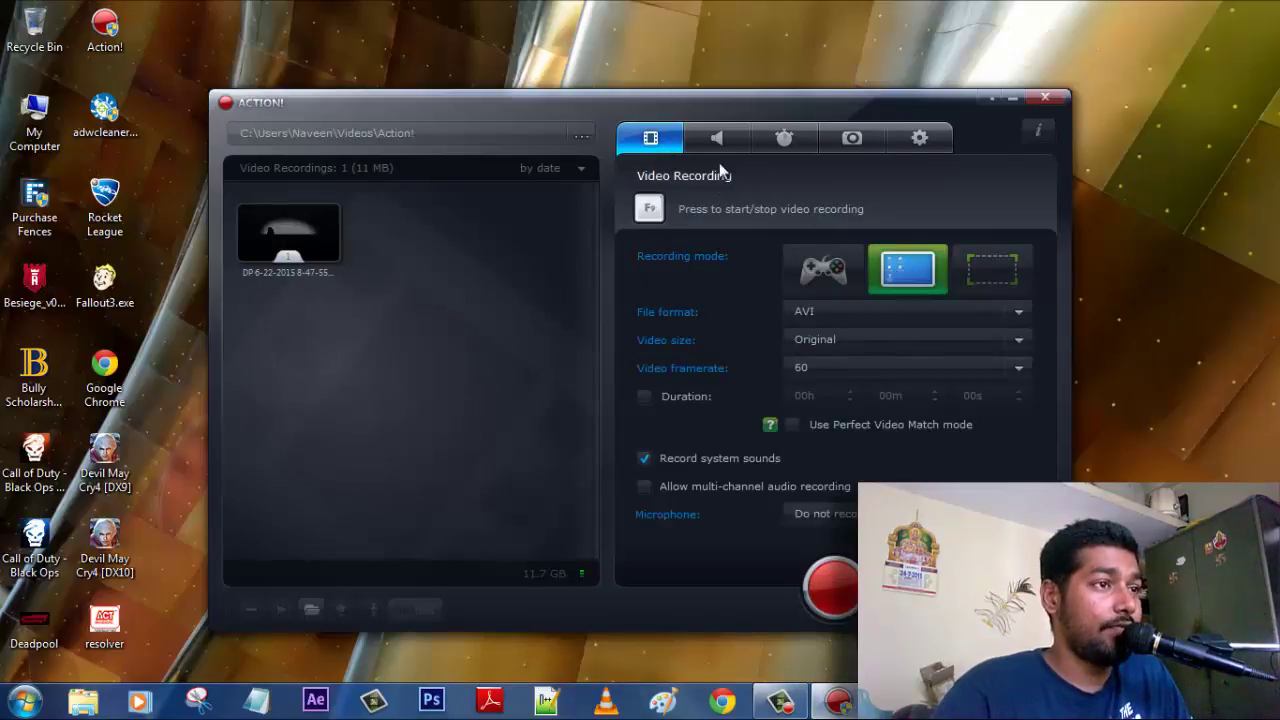
# Switch recording mode to Games and applications (DirectX/OpenGL), glancing at the Benchmark and Audio panels.
pyautogui.click(832, 272)
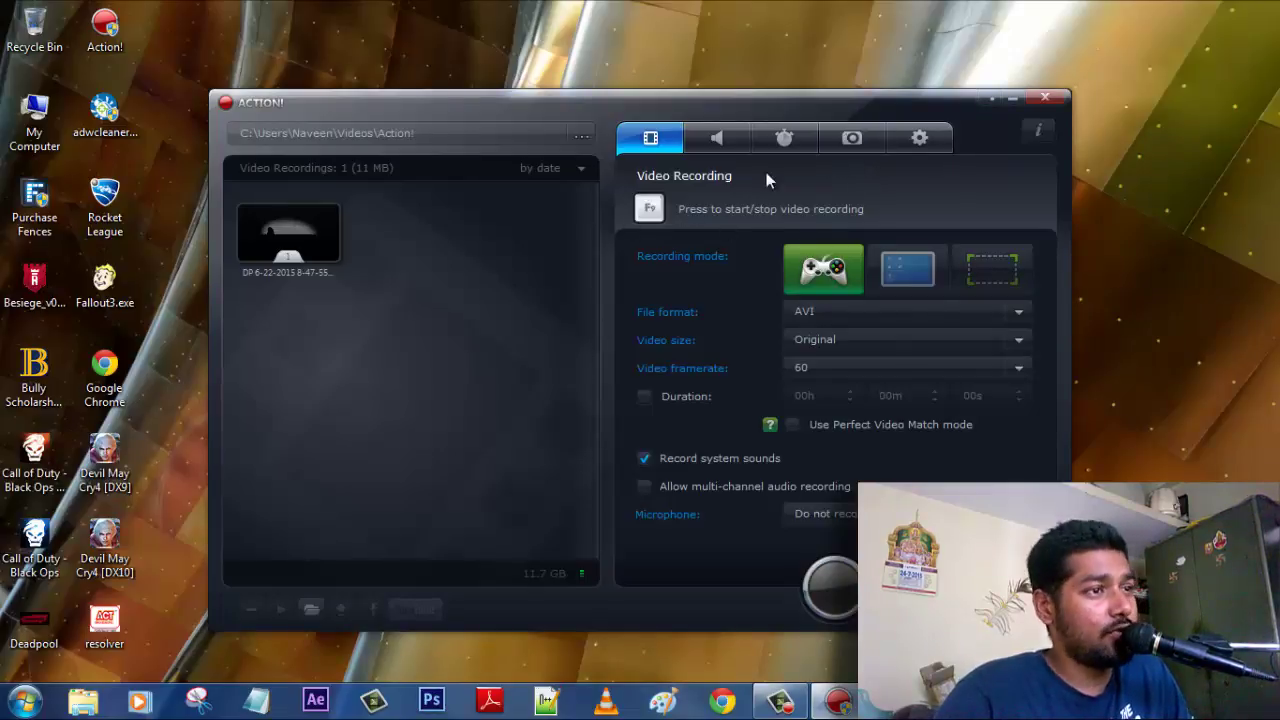
pyautogui.click(784, 137)
pyautogui.click(716, 137)
pyautogui.click(650, 137)
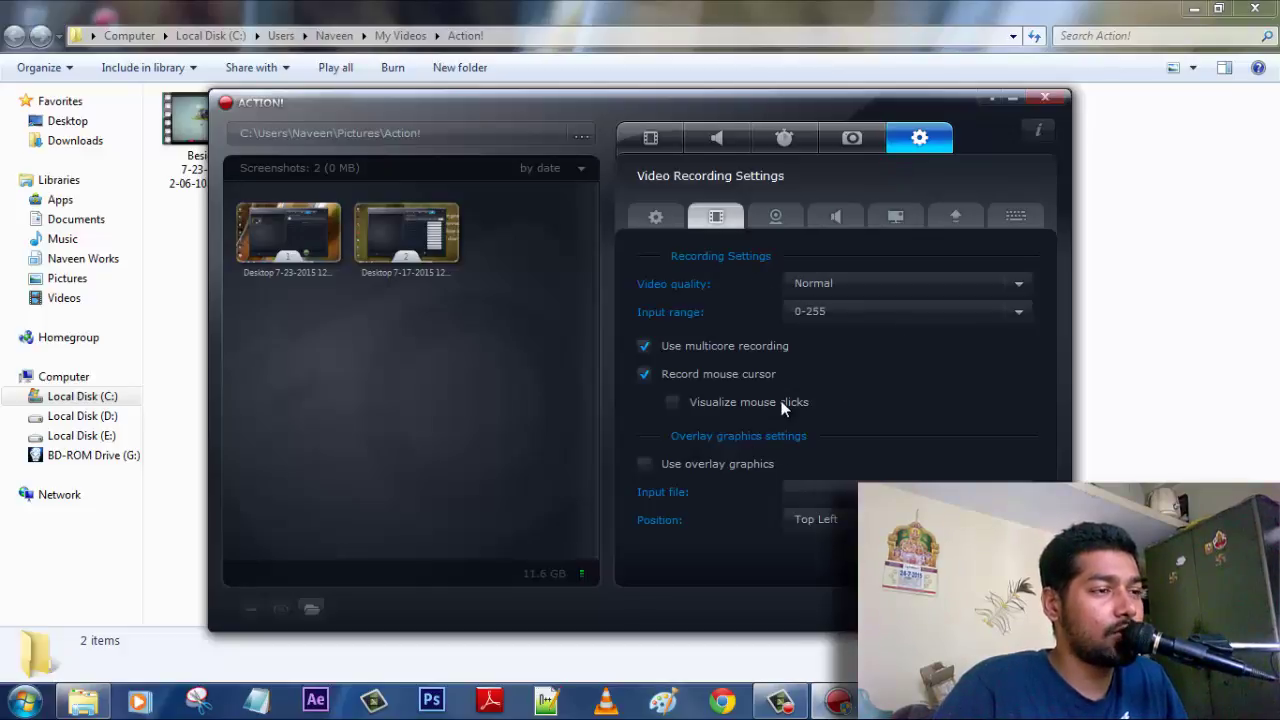
# Keep video quality at Normal and browse the General, Audio, Webcam and HUD settings pages.
pyautogui.click(888, 286)
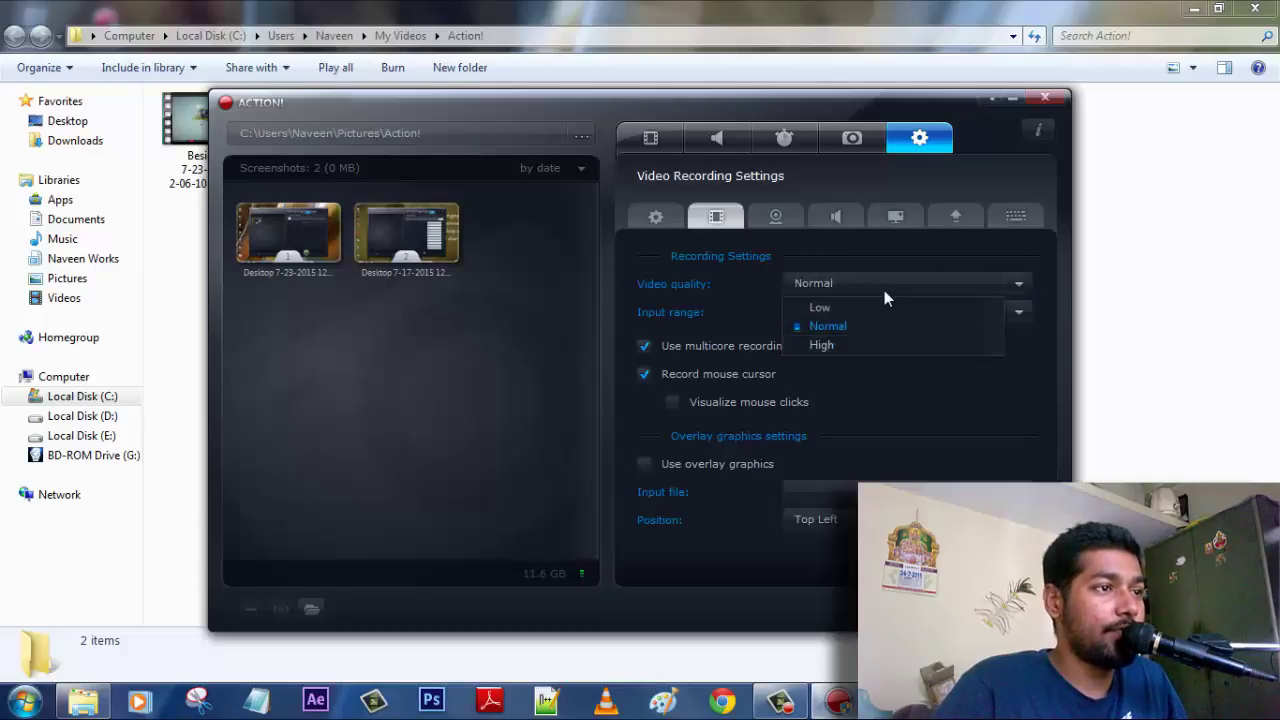
pyautogui.click(872, 390)
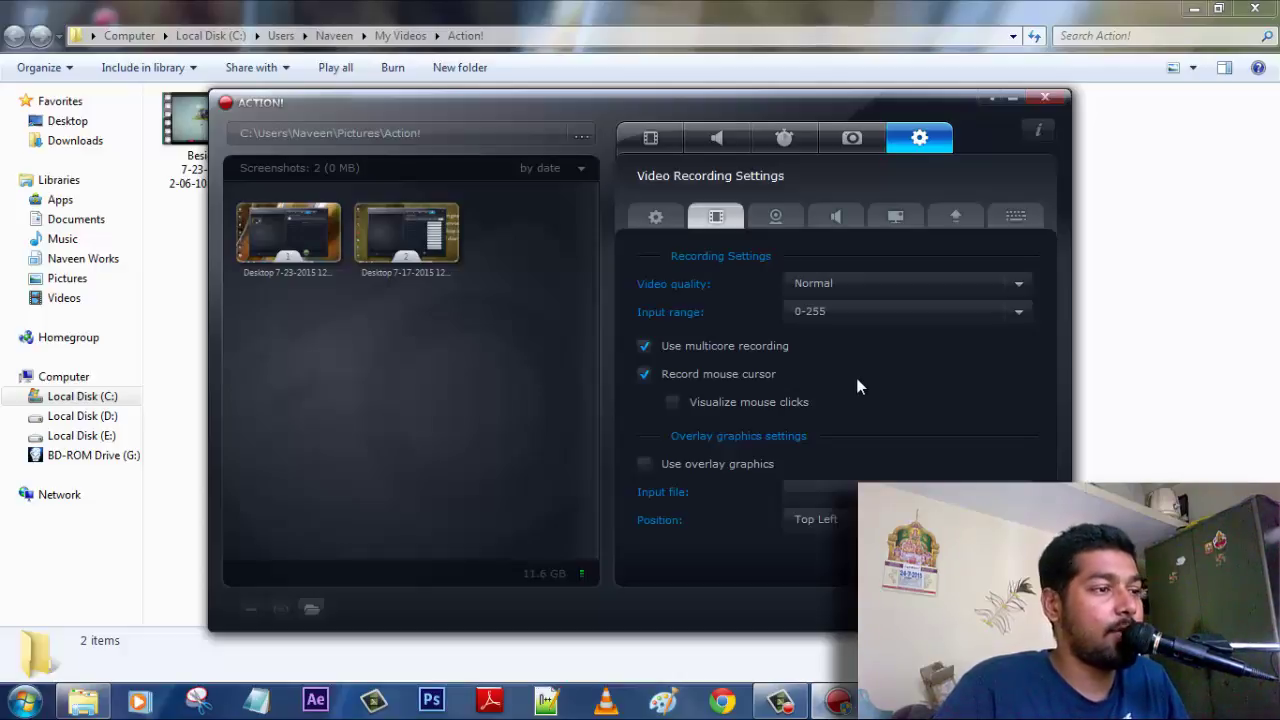
pyautogui.click(655, 216)
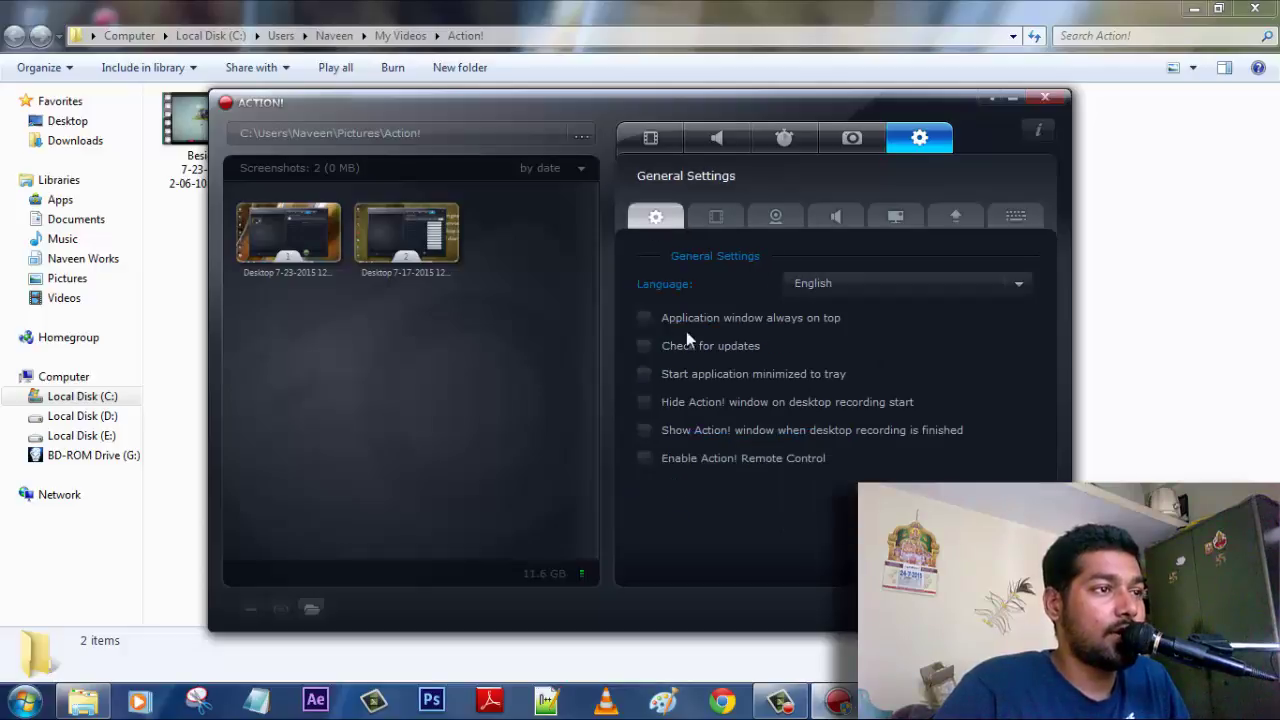
pyautogui.click(830, 218)
pyautogui.click(780, 218)
pyautogui.click(908, 223)
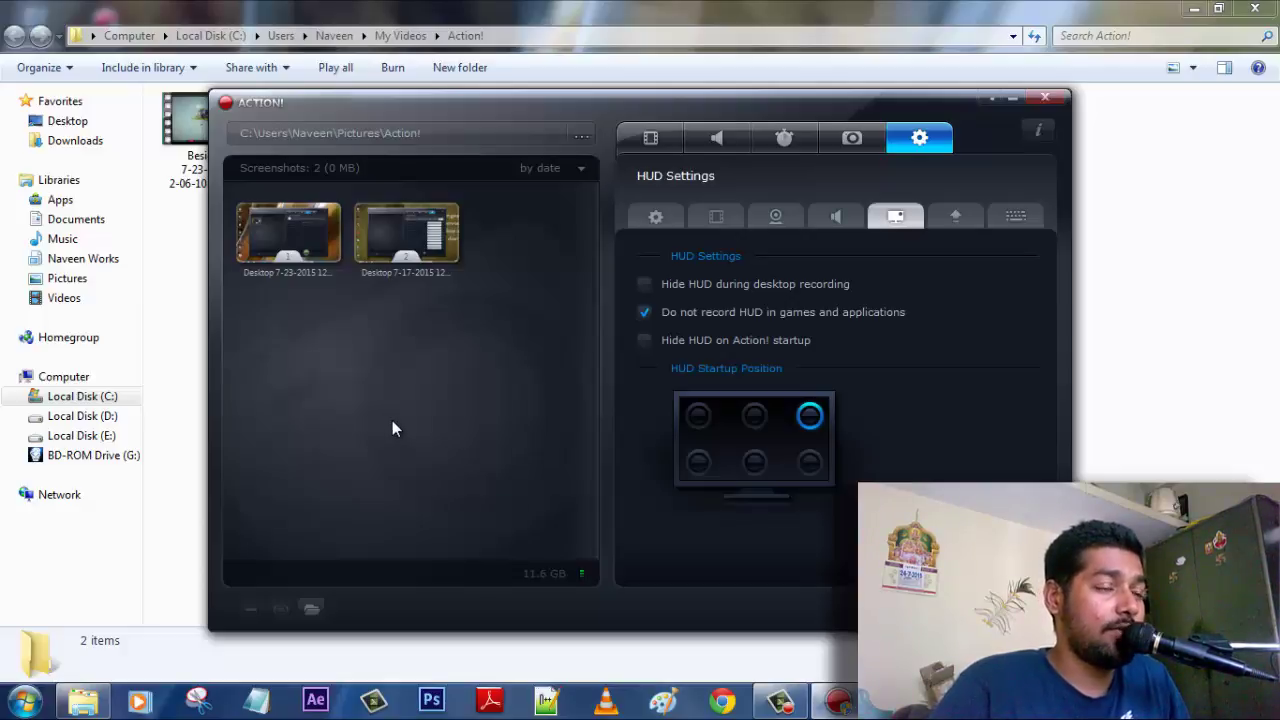
# Minimize the File Explorer window and the Action! window to reveal the desktop.
pyautogui.click(1194, 8)
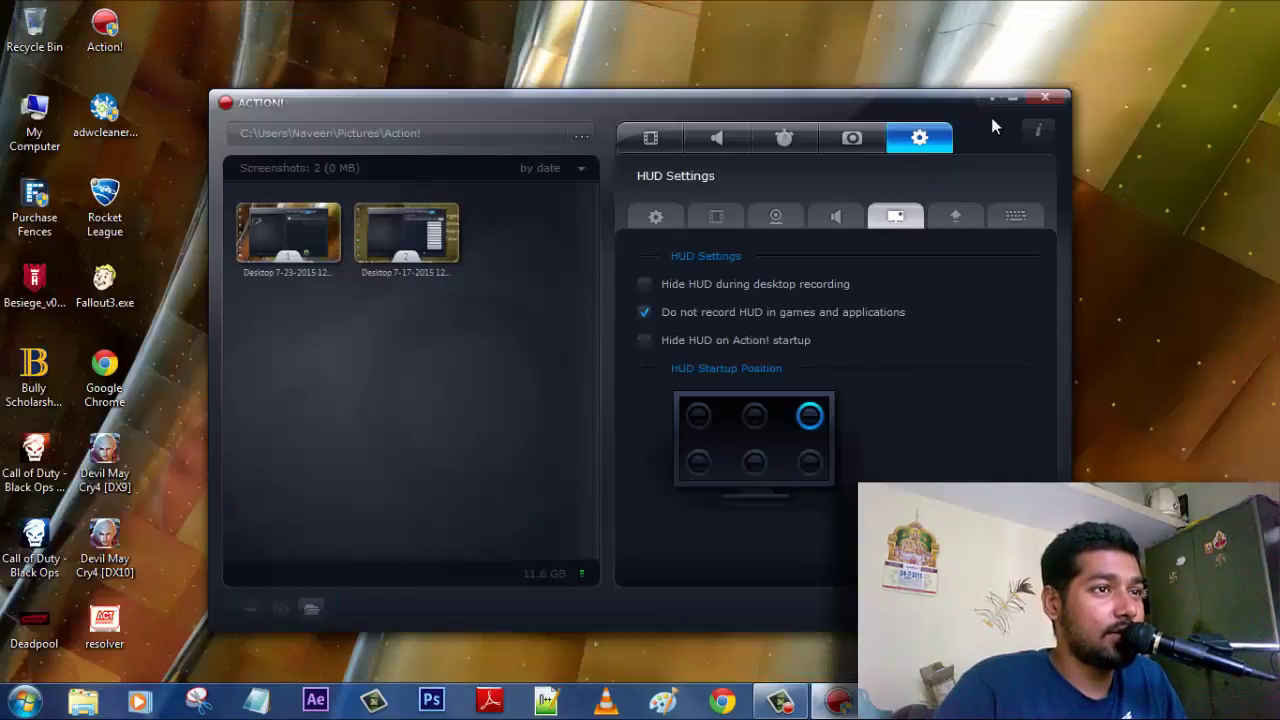
pyautogui.click(1010, 97)
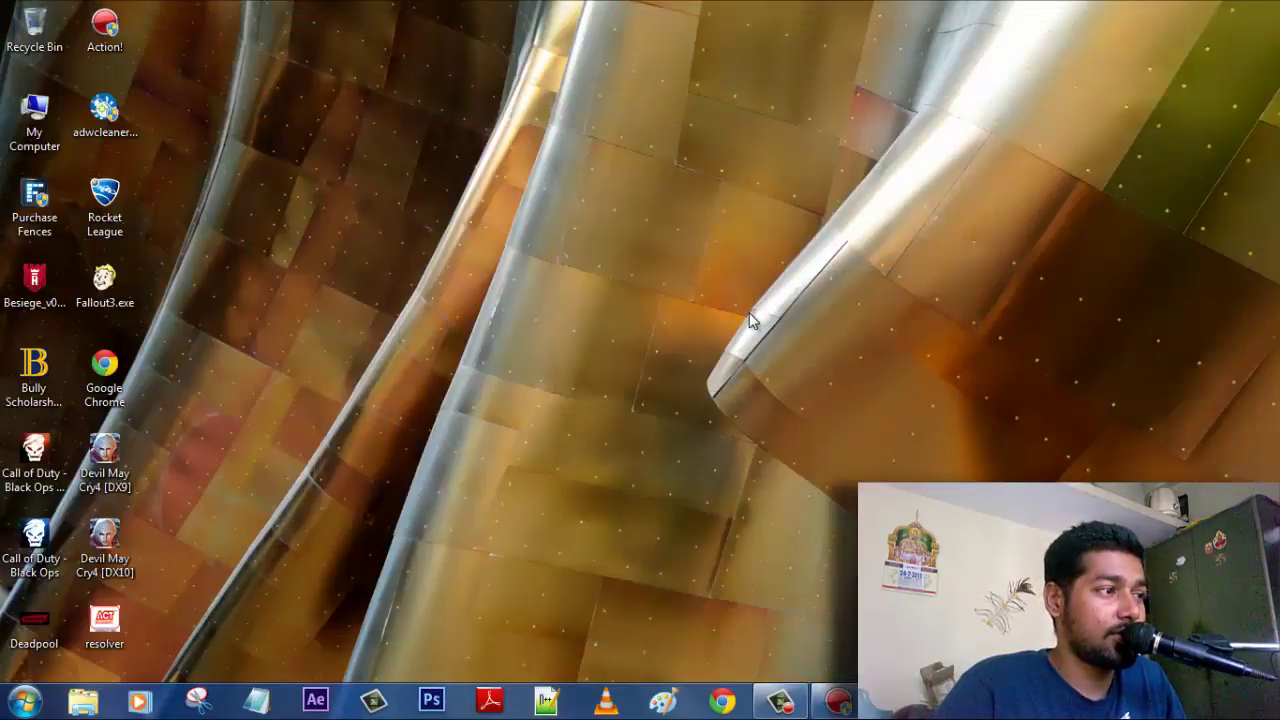